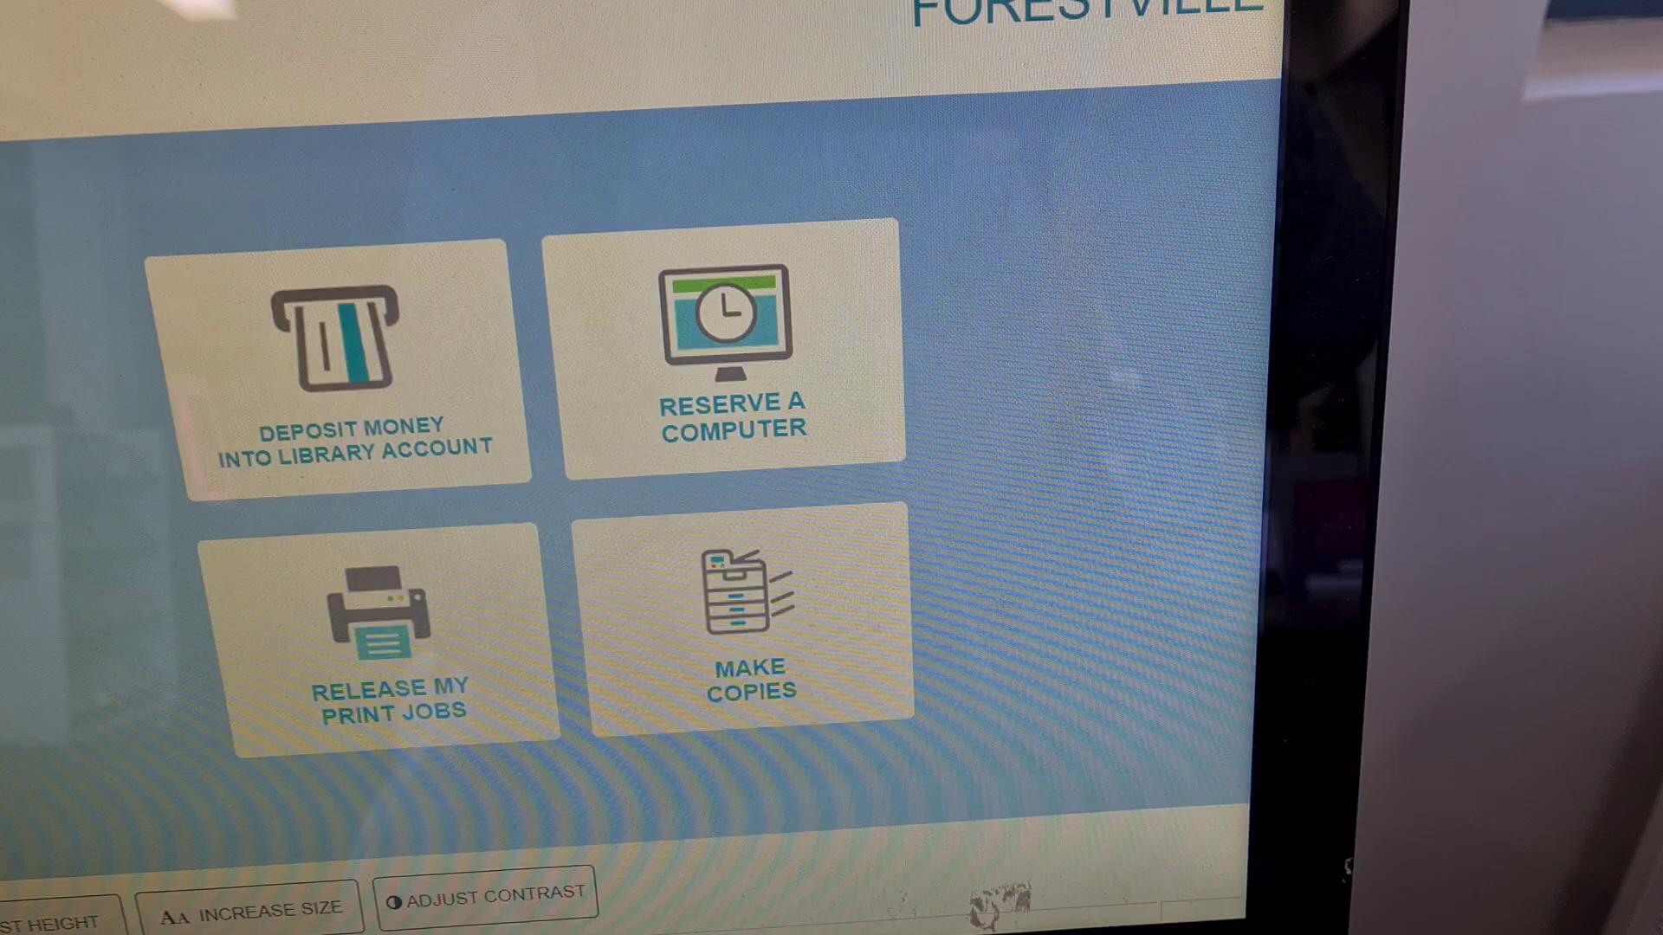
# Step: Start making copies at the library kiosk and choose Credit Card as the payment method
pyautogui.click(611, 651)
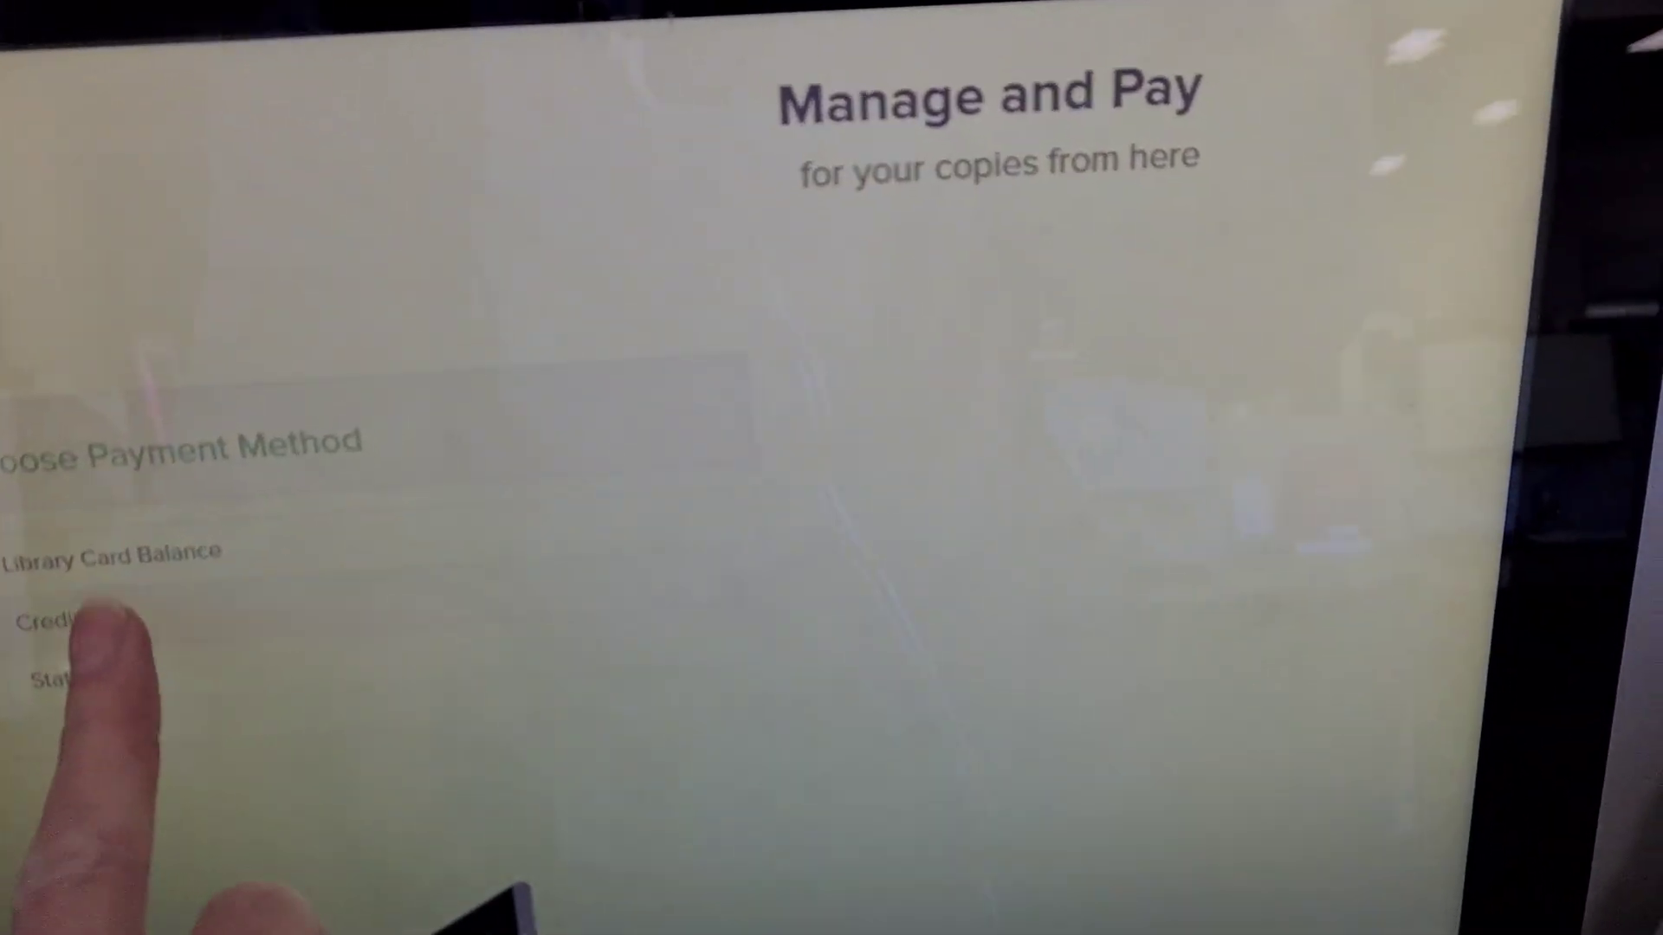
pyautogui.click(105, 621)
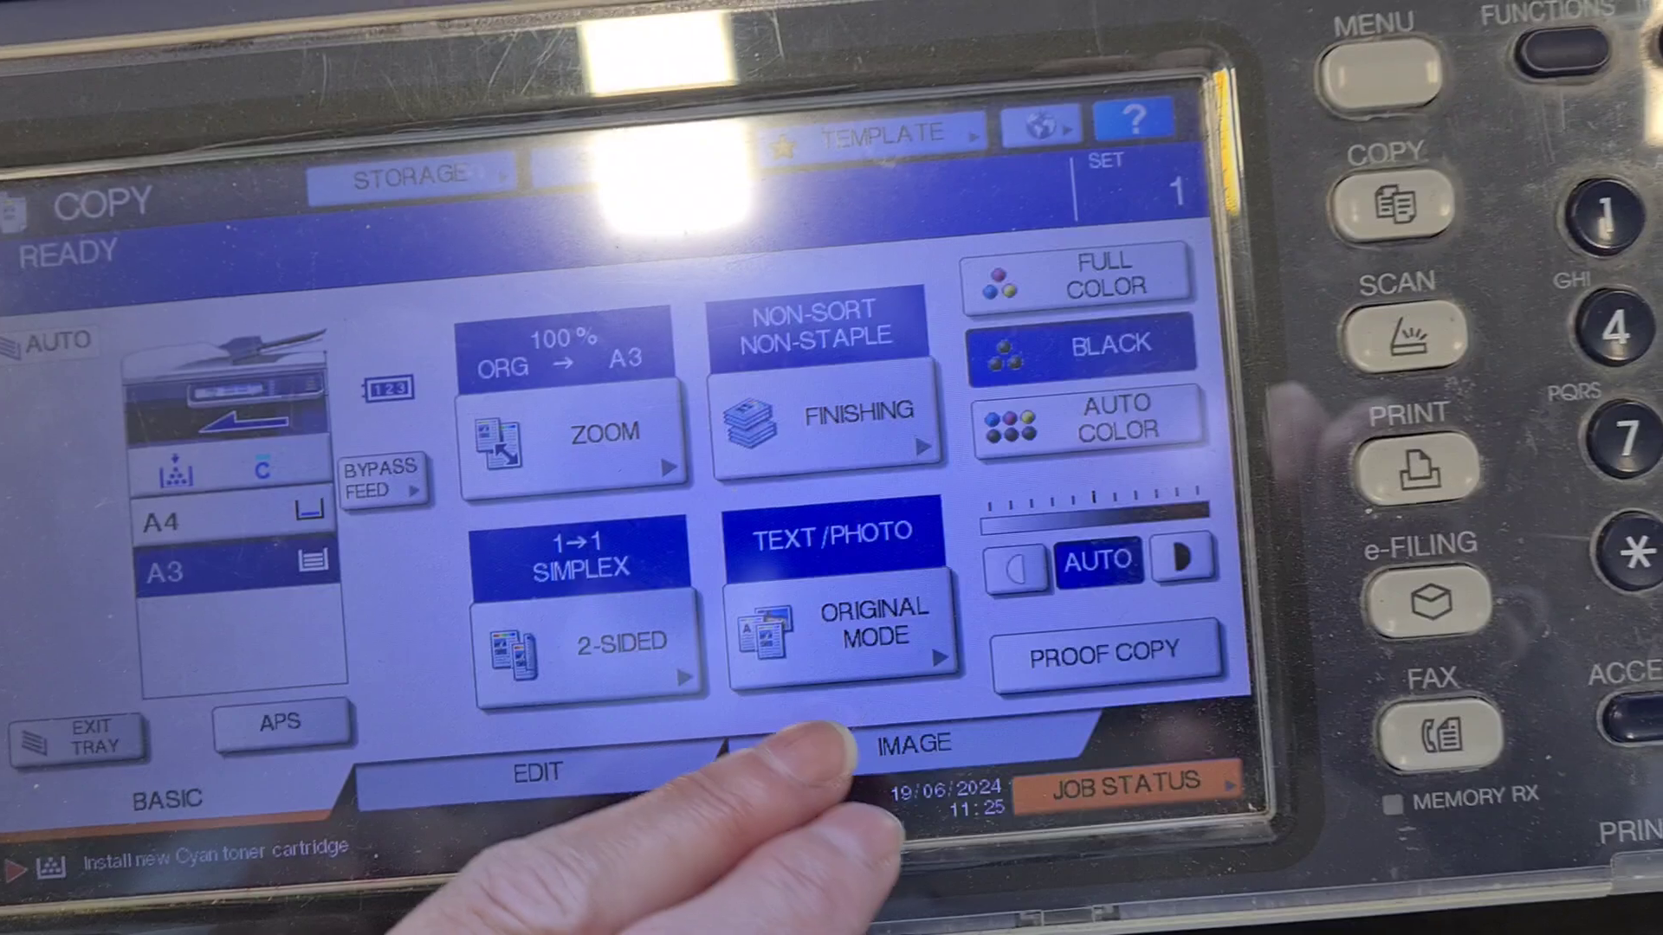
# Step: Turn Sharpness on at its sharpest level and return to the Basic copy settings
pyautogui.click(832, 796)
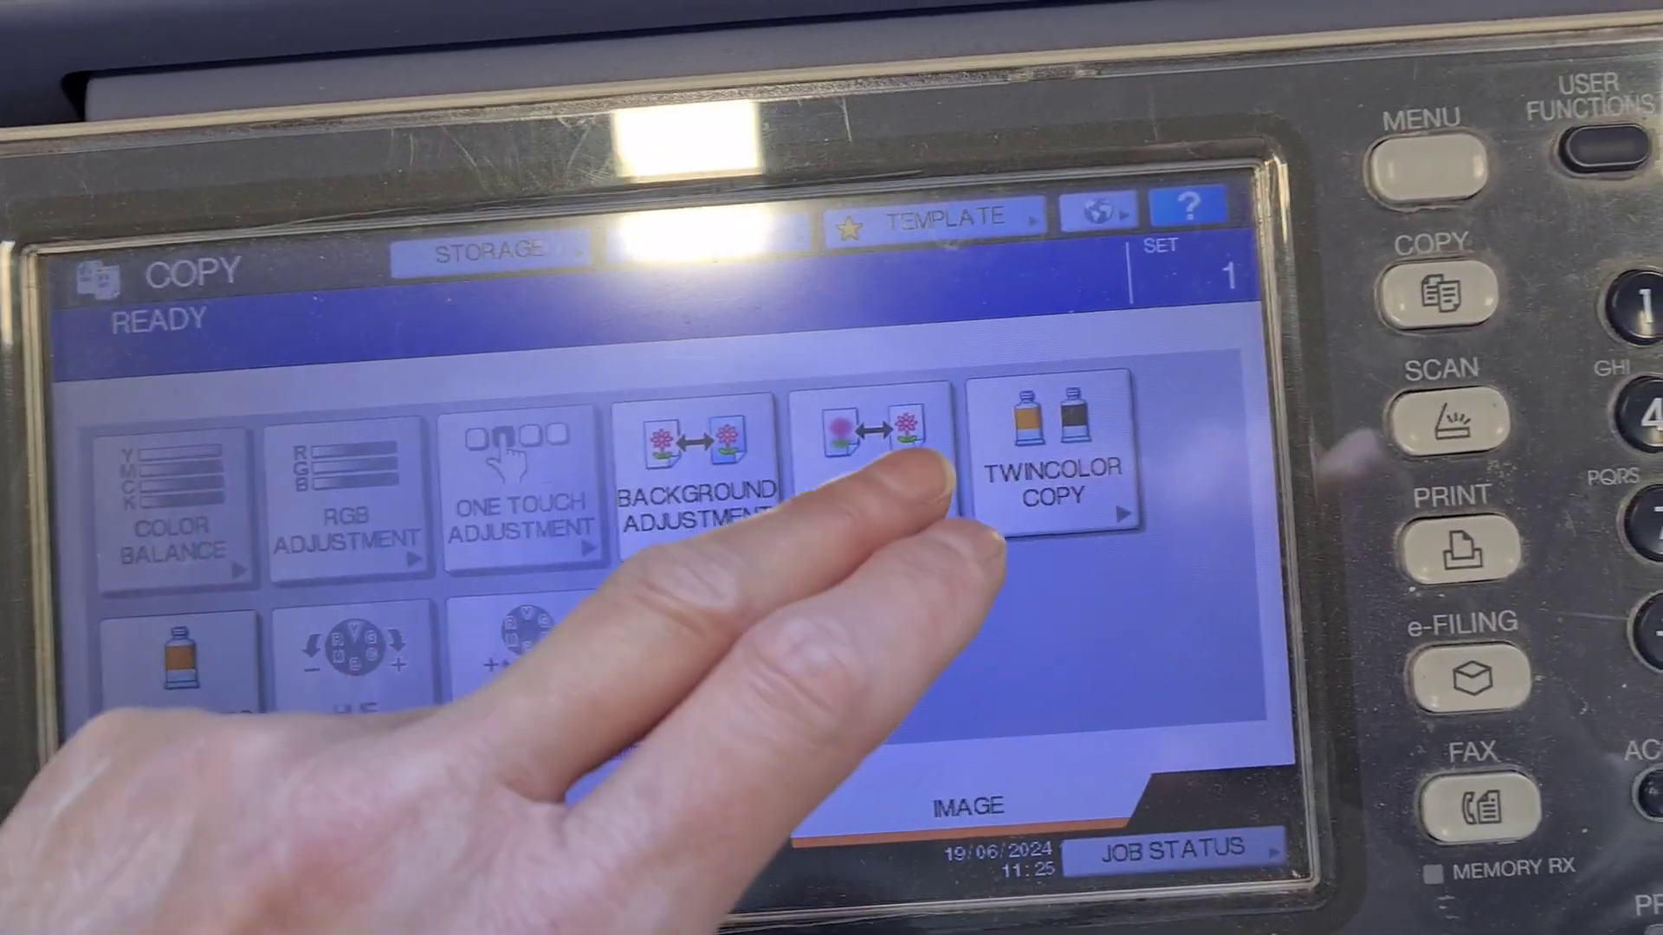
pyautogui.click(896, 469)
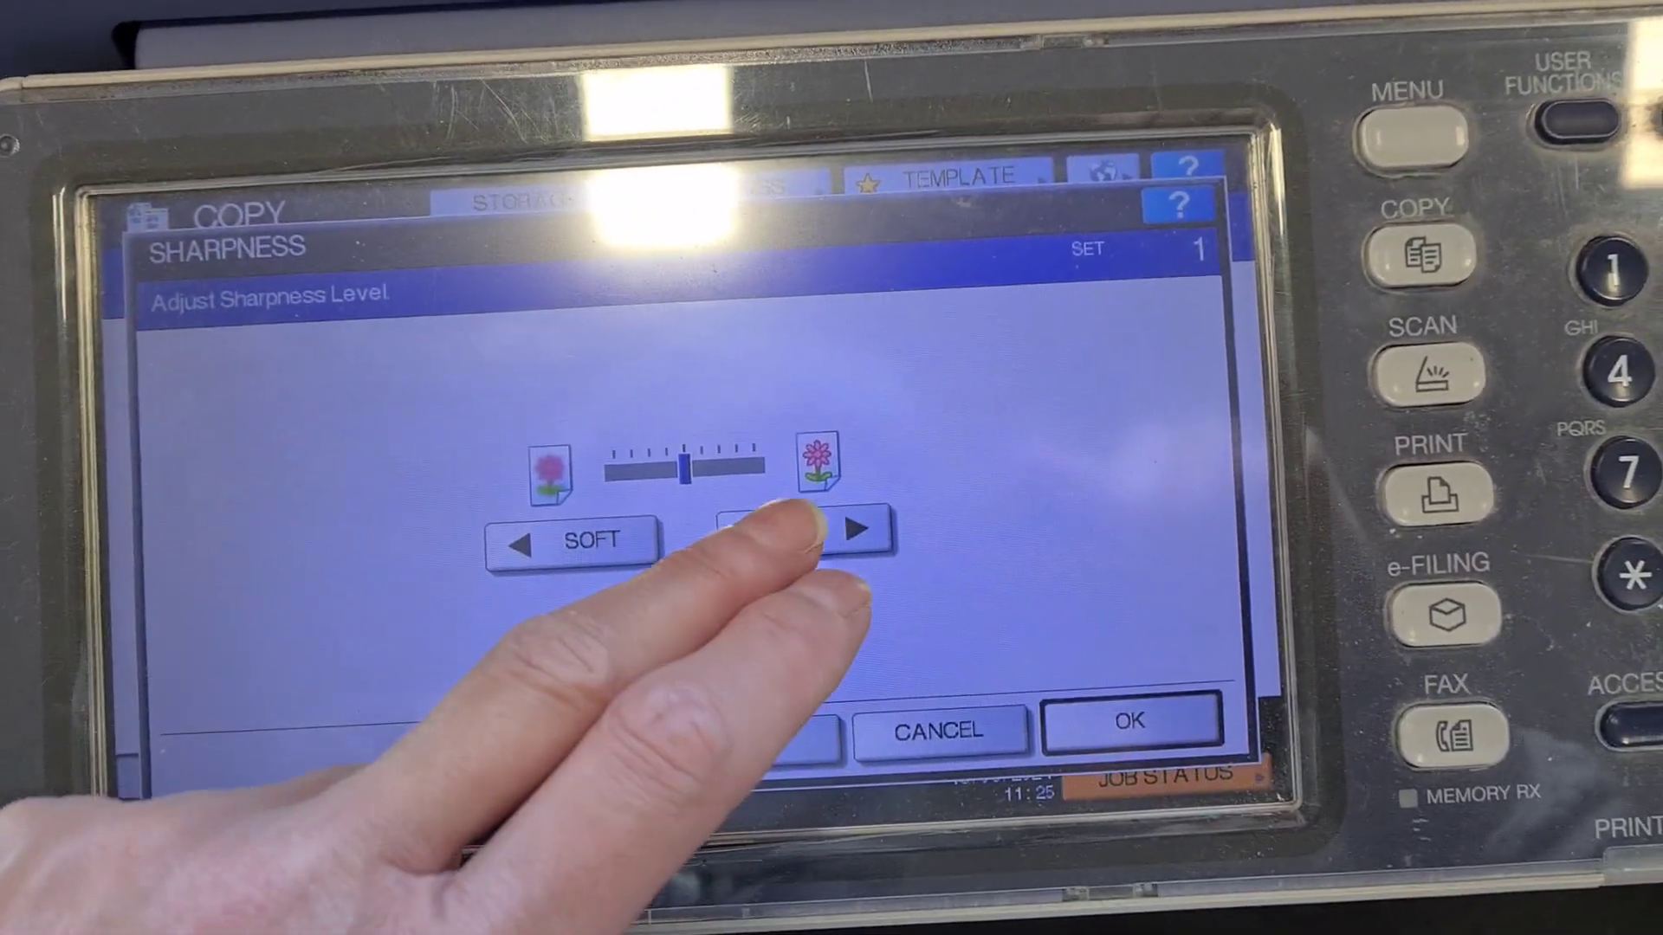
pyautogui.click(754, 544)
pyautogui.click(748, 540)
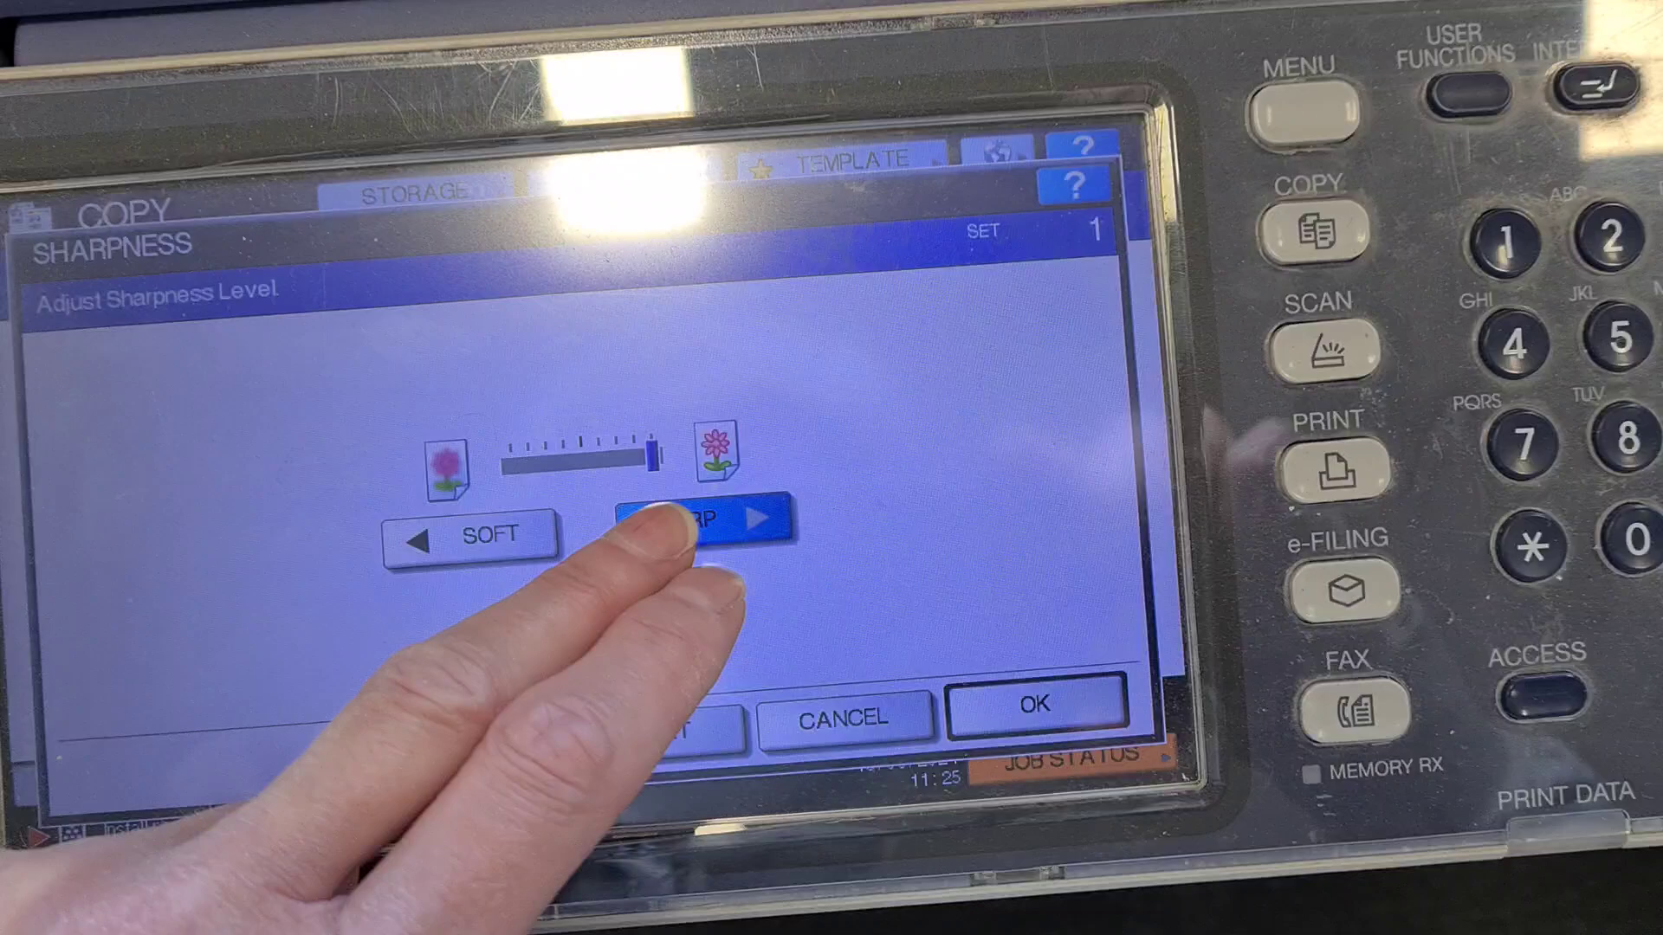
pyautogui.click(988, 692)
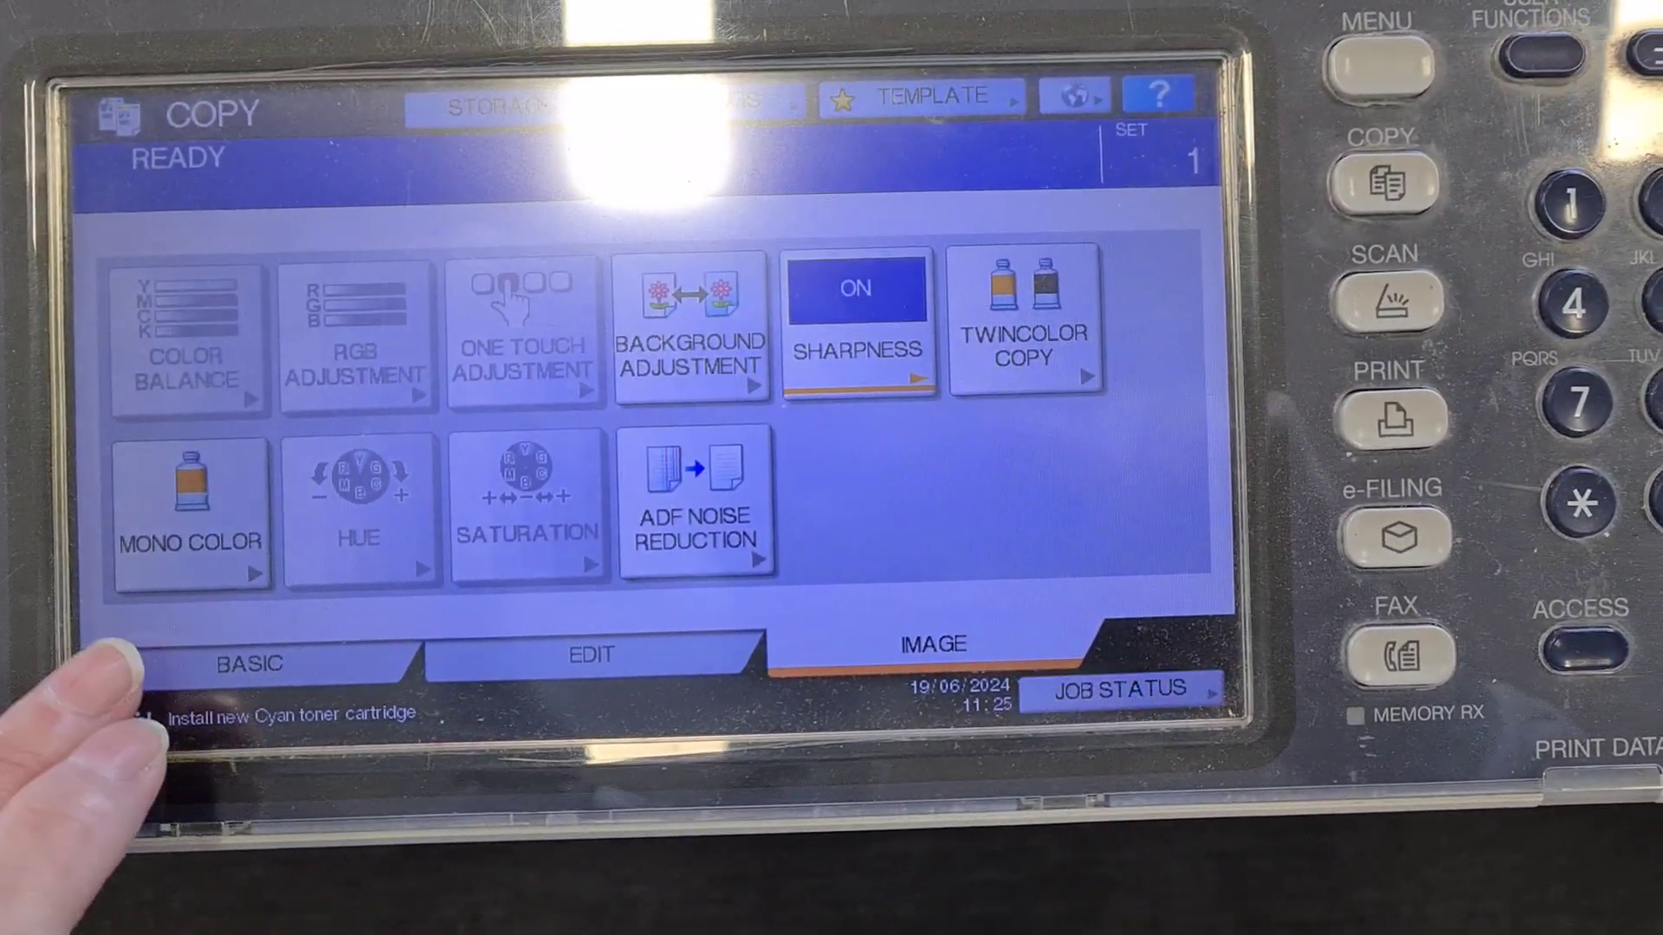
pyautogui.click(259, 710)
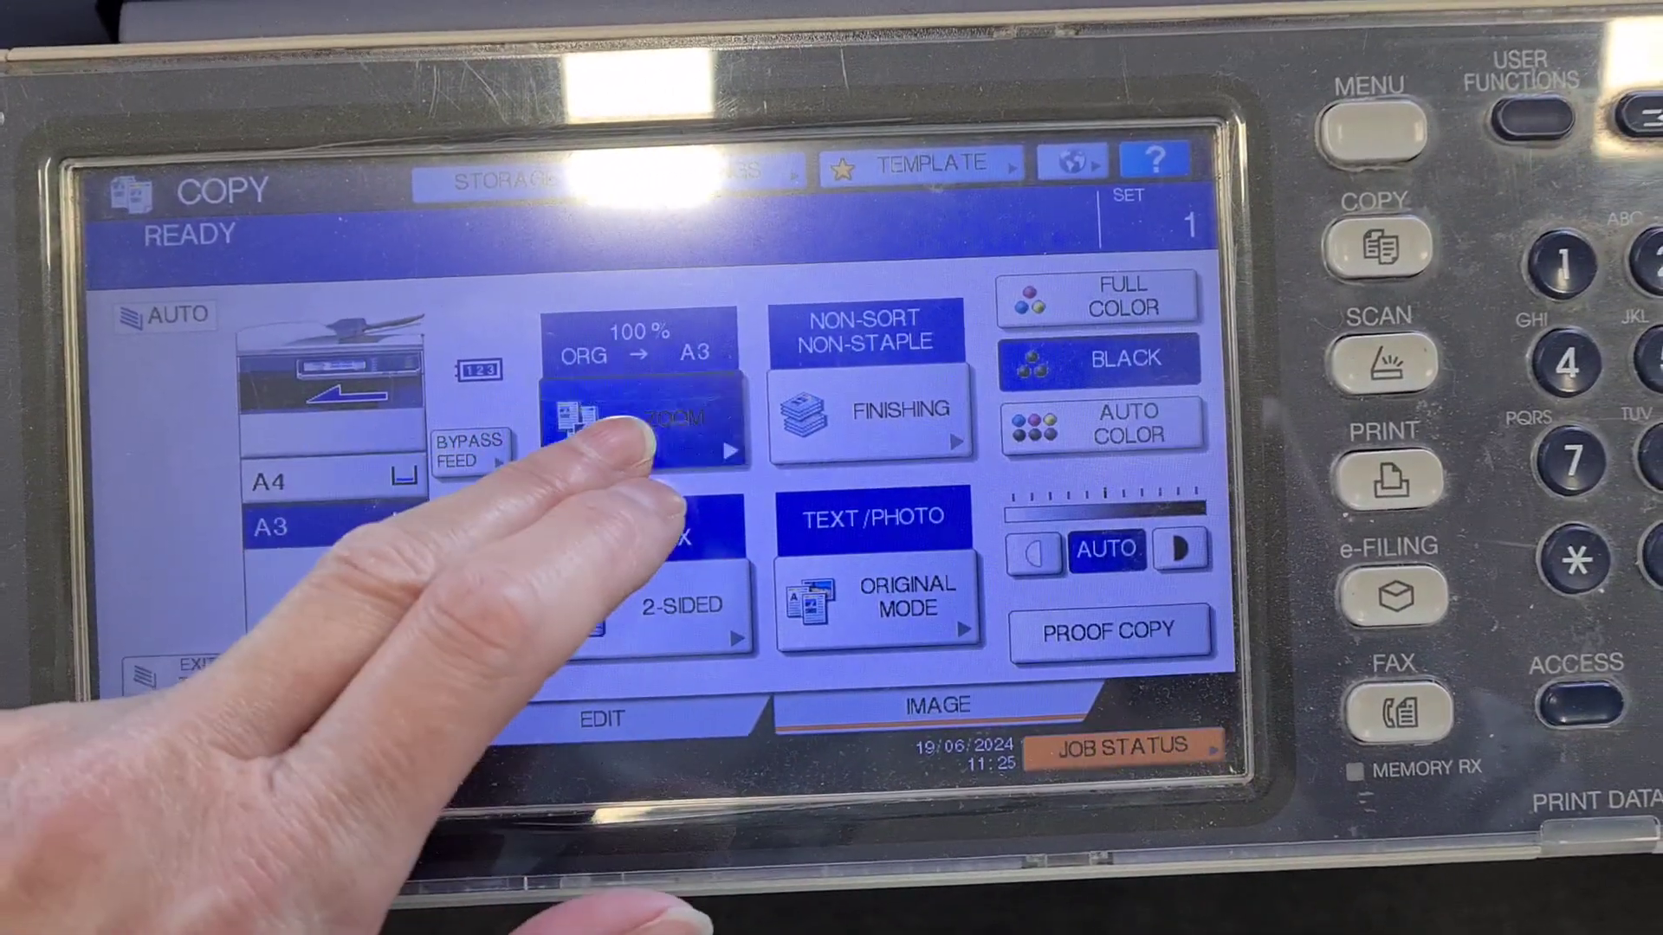
# Step: Set zoom to 200%, enlarging an A5 original onto A3 paper, and recheck it
pyautogui.click(637, 423)
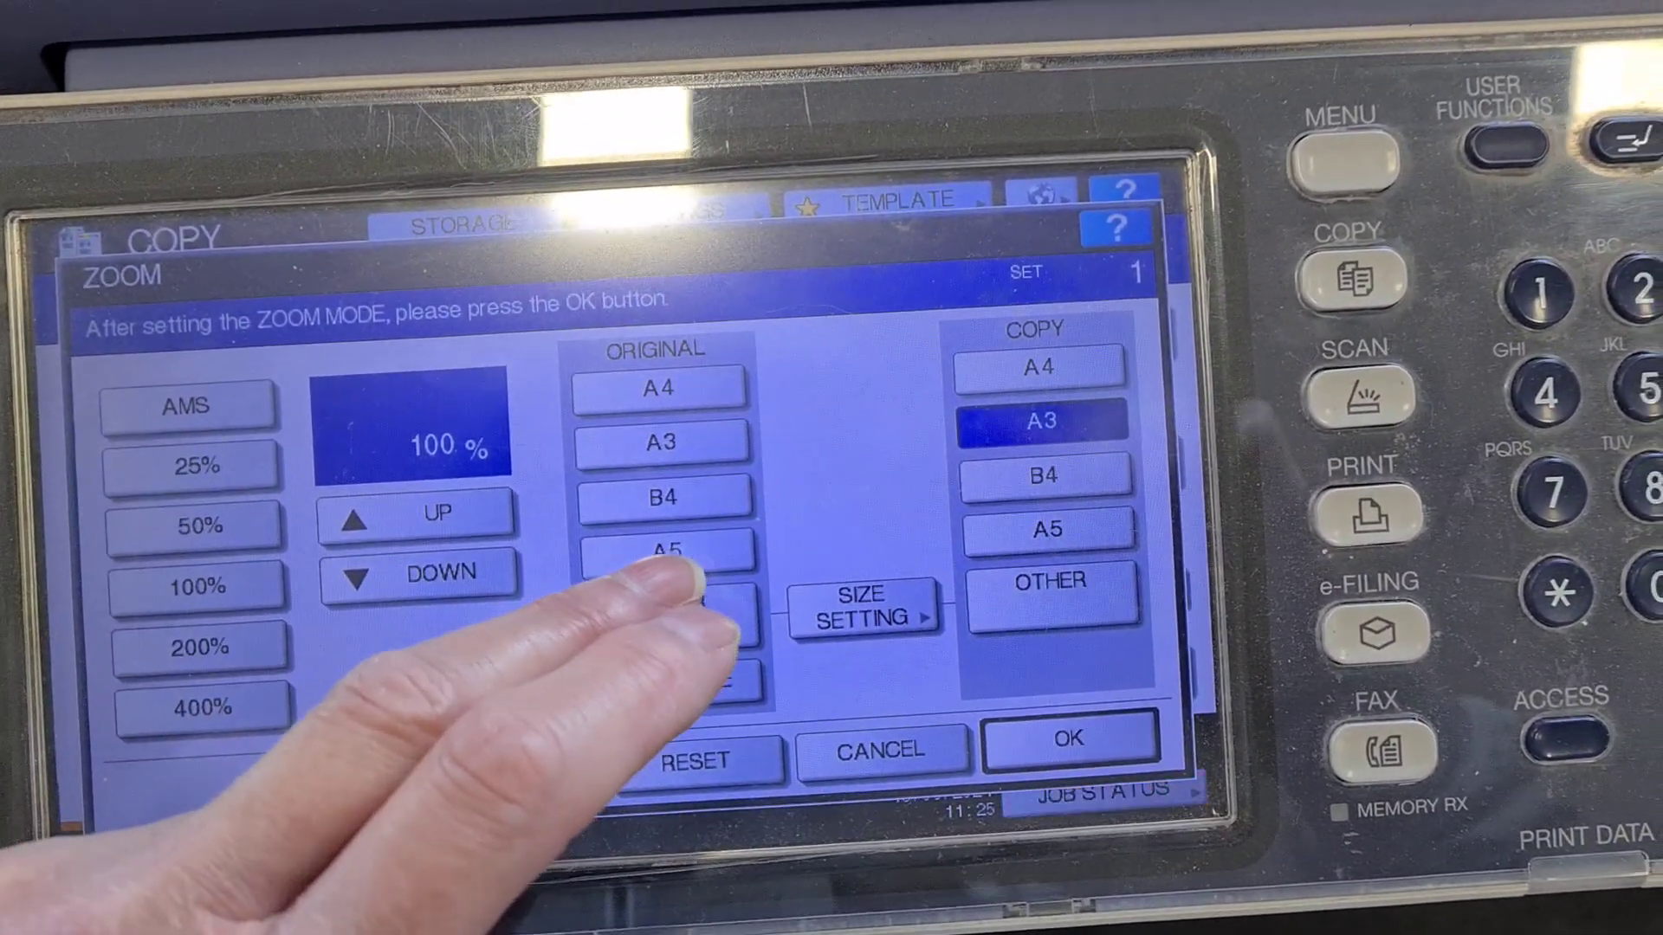
pyautogui.click(684, 454)
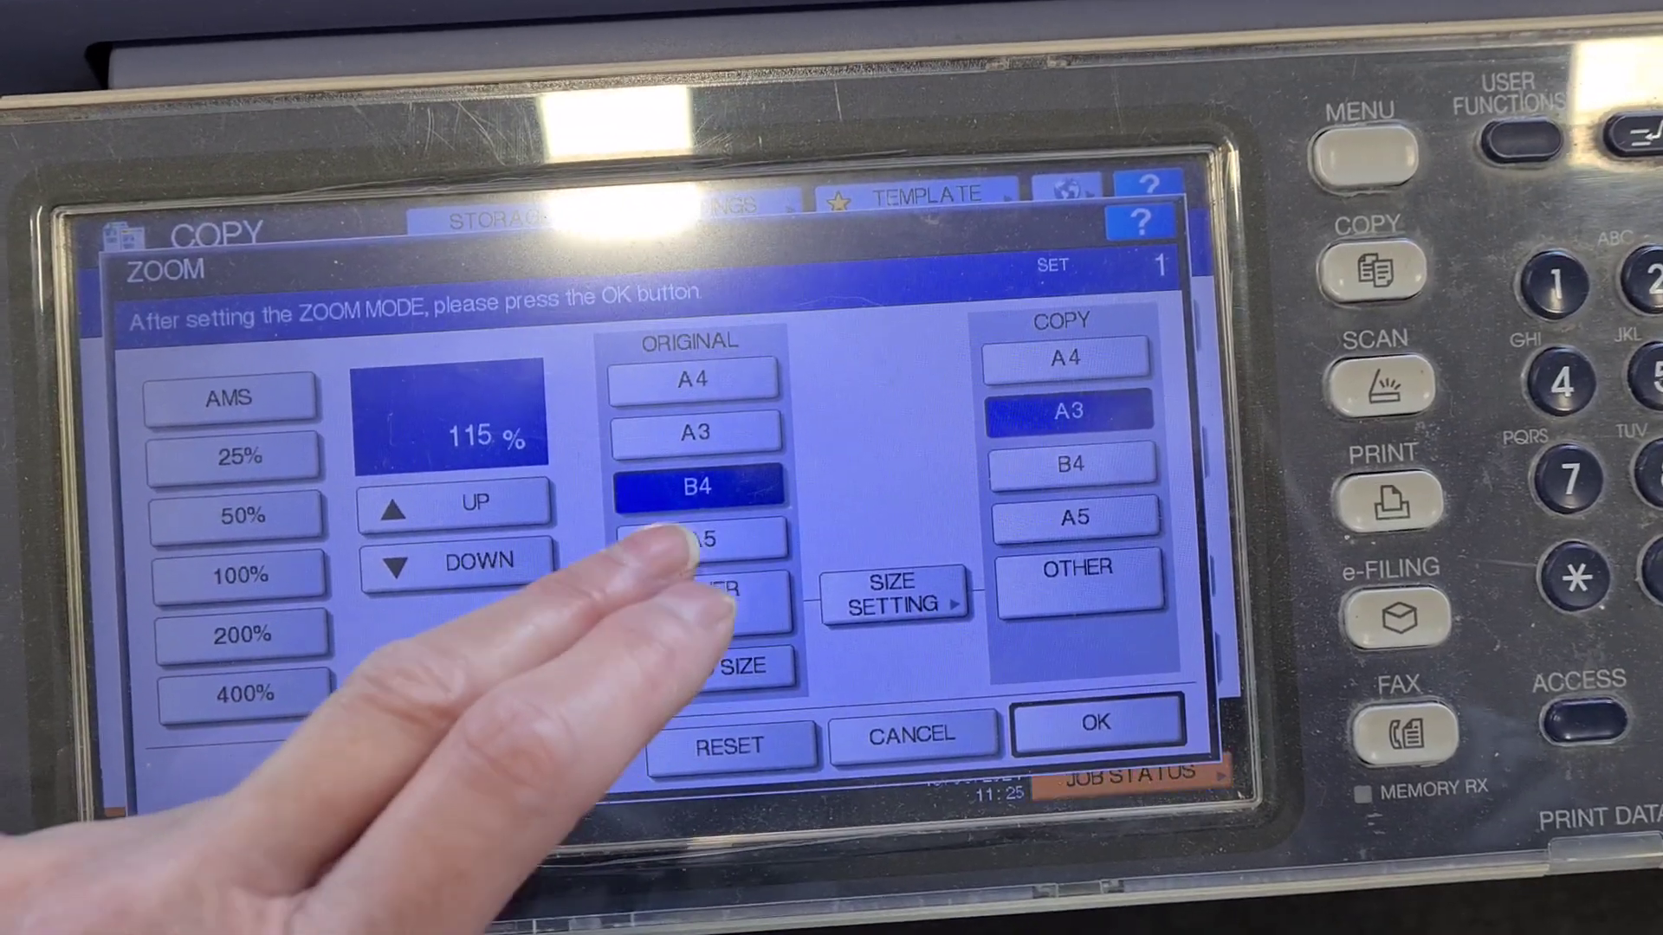
pyautogui.click(699, 553)
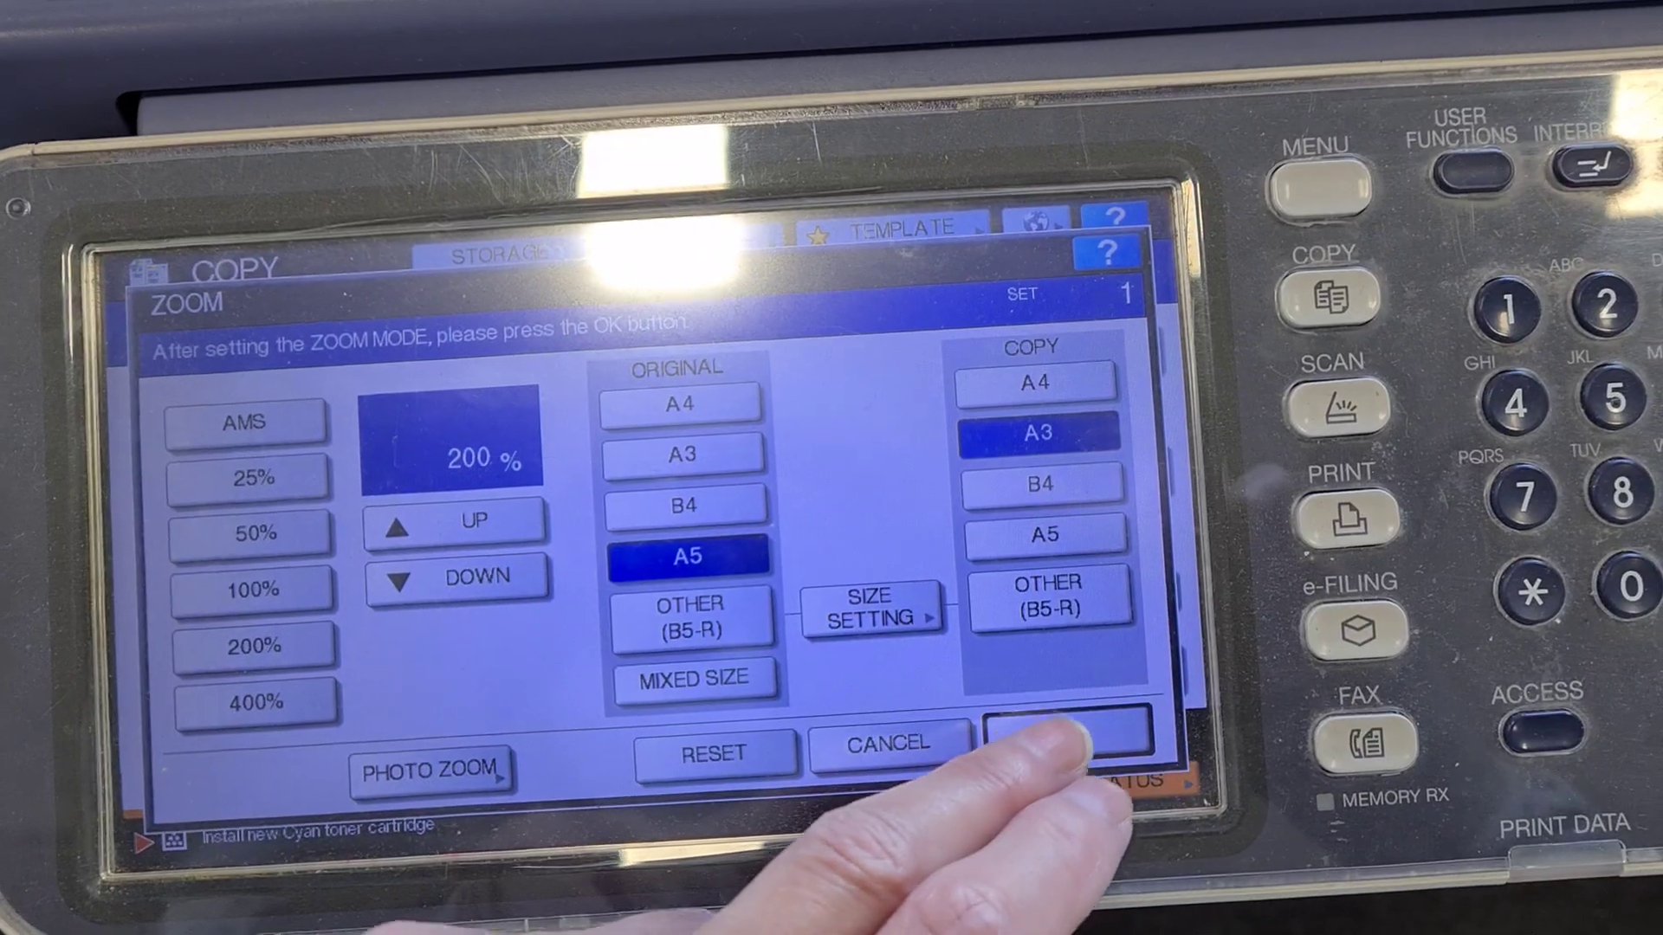
pyautogui.click(1063, 735)
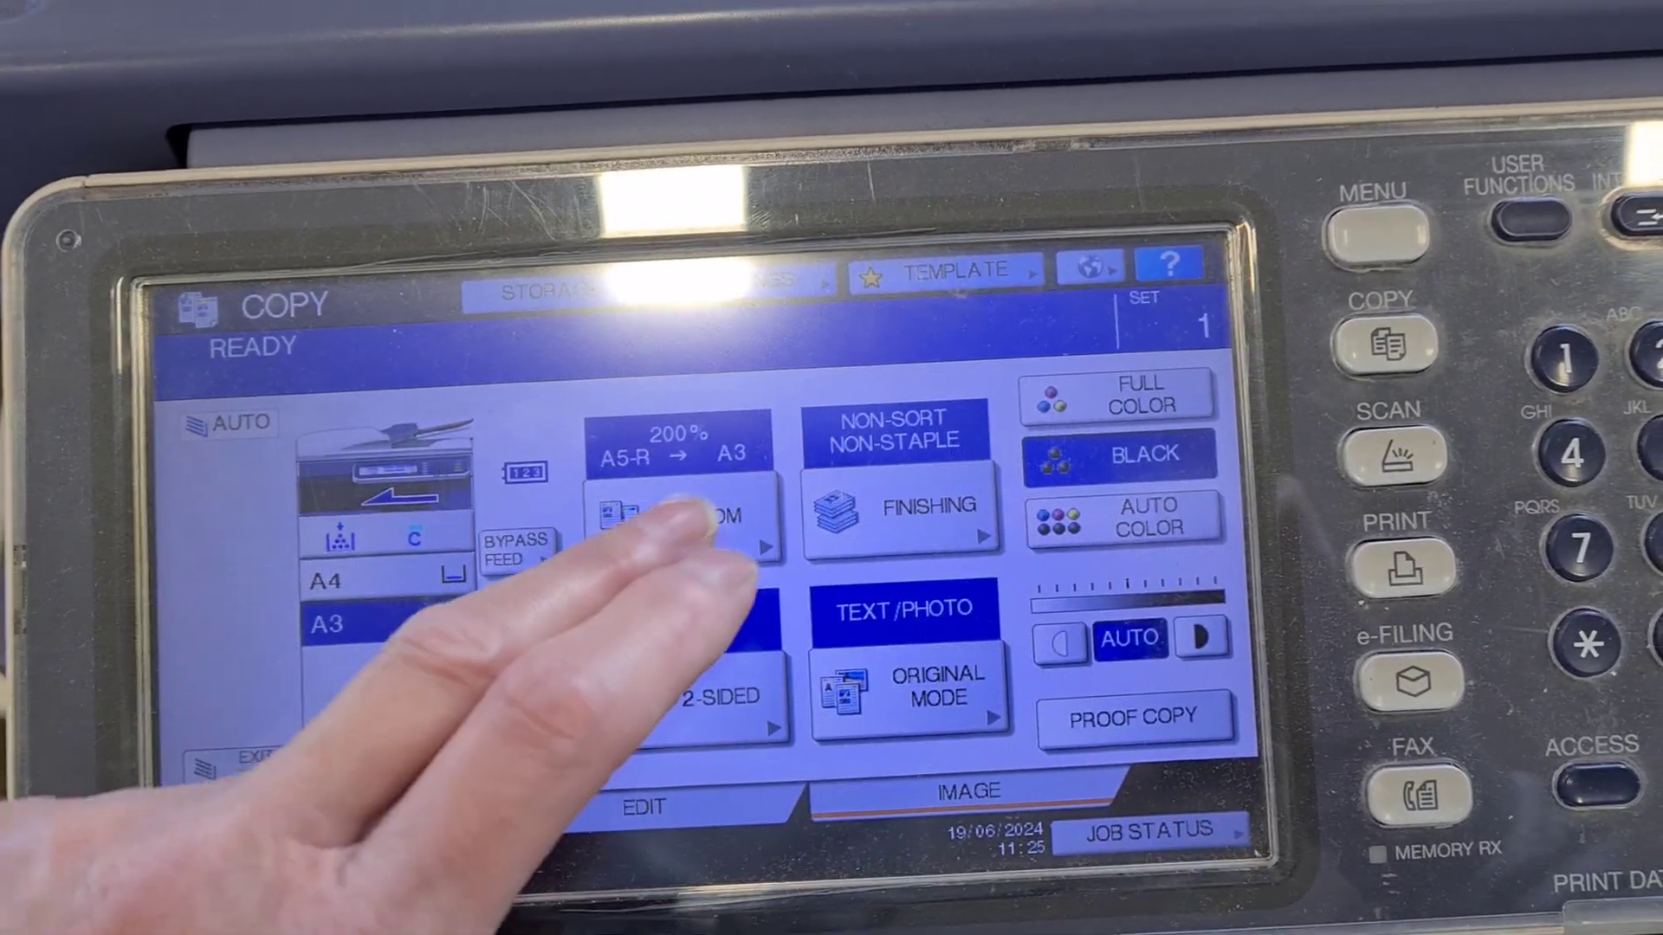
pyautogui.click(703, 507)
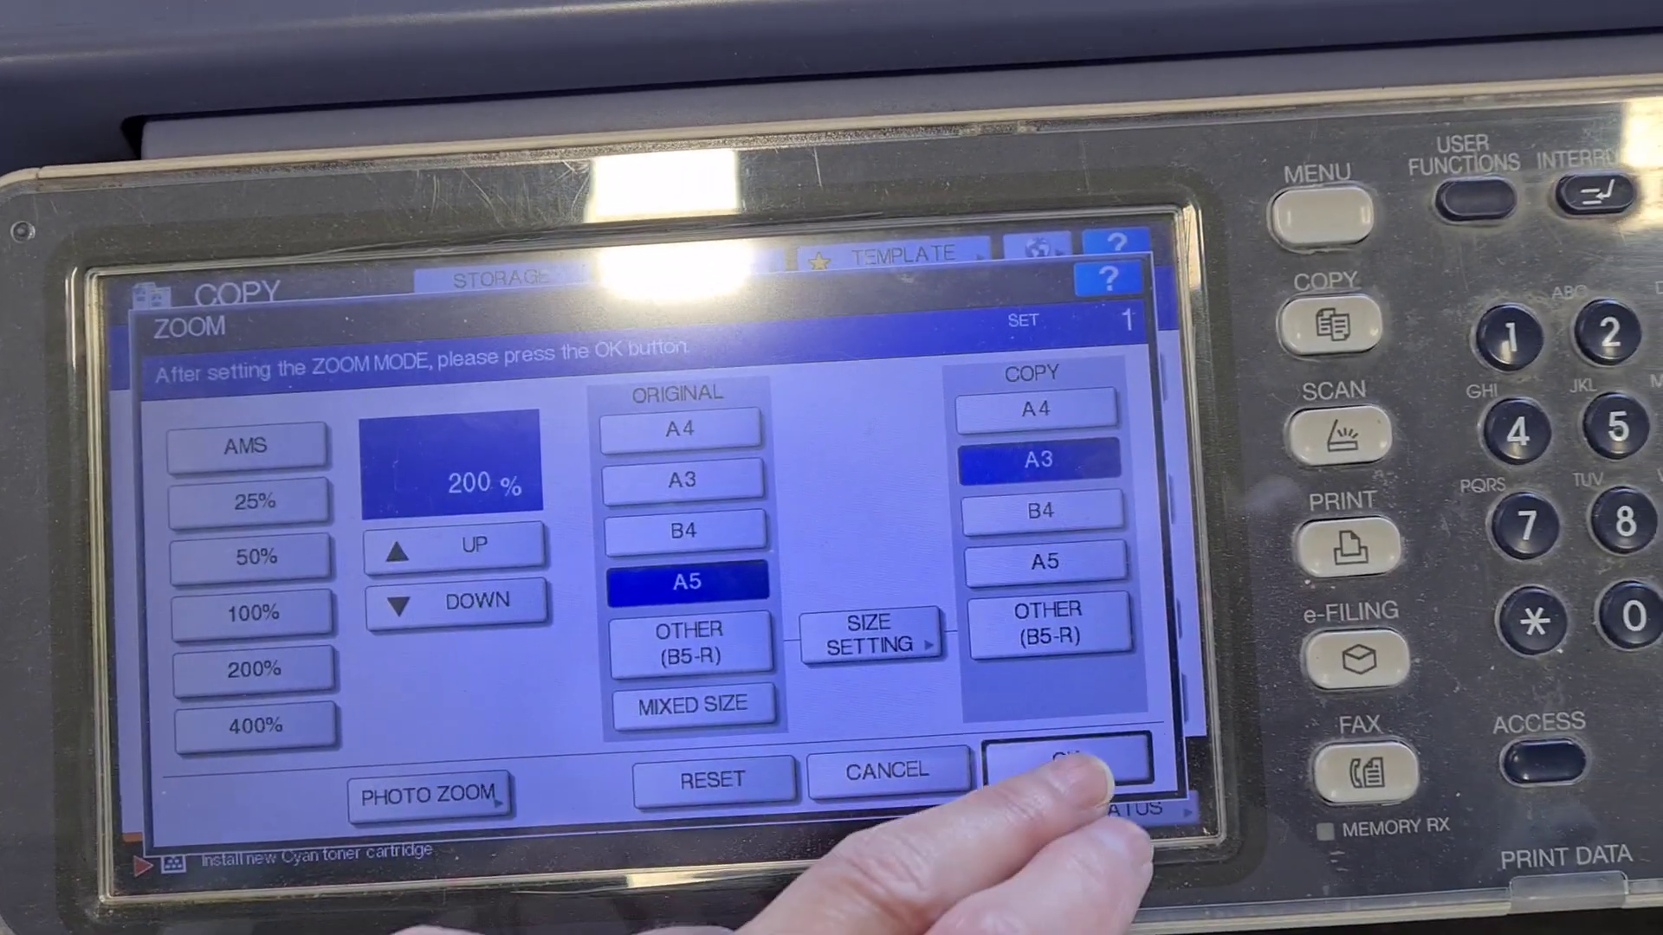
# Step: Switch copy density from Auto to manual and move it one step lighter
pyautogui.click(1066, 764)
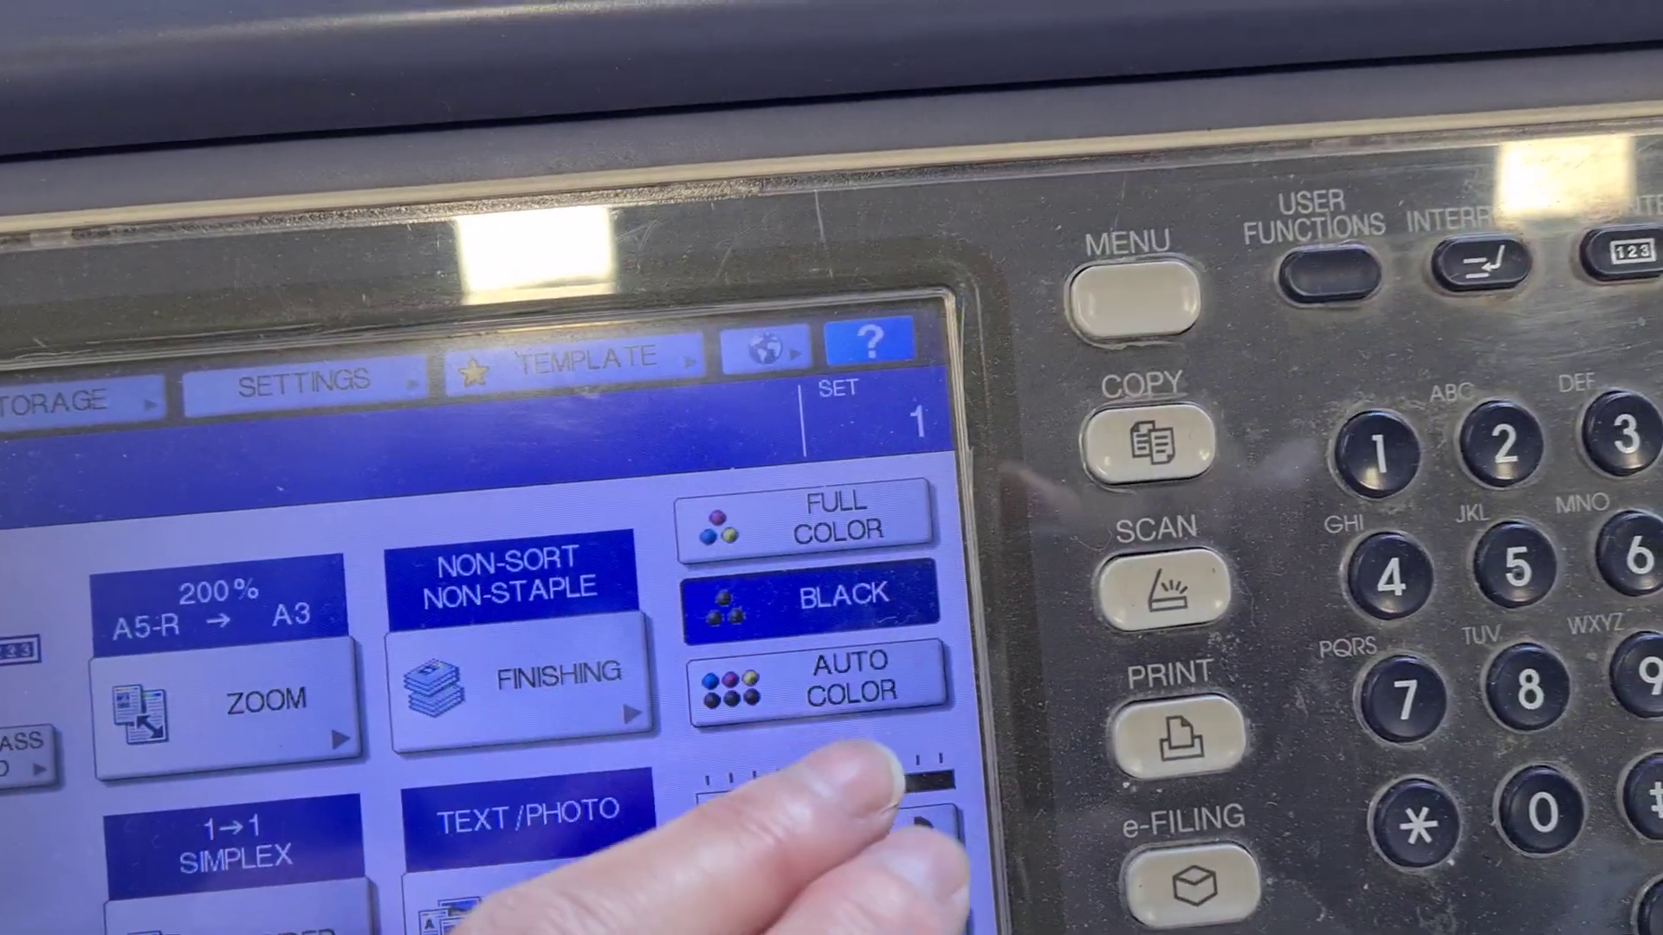
pyautogui.click(807, 816)
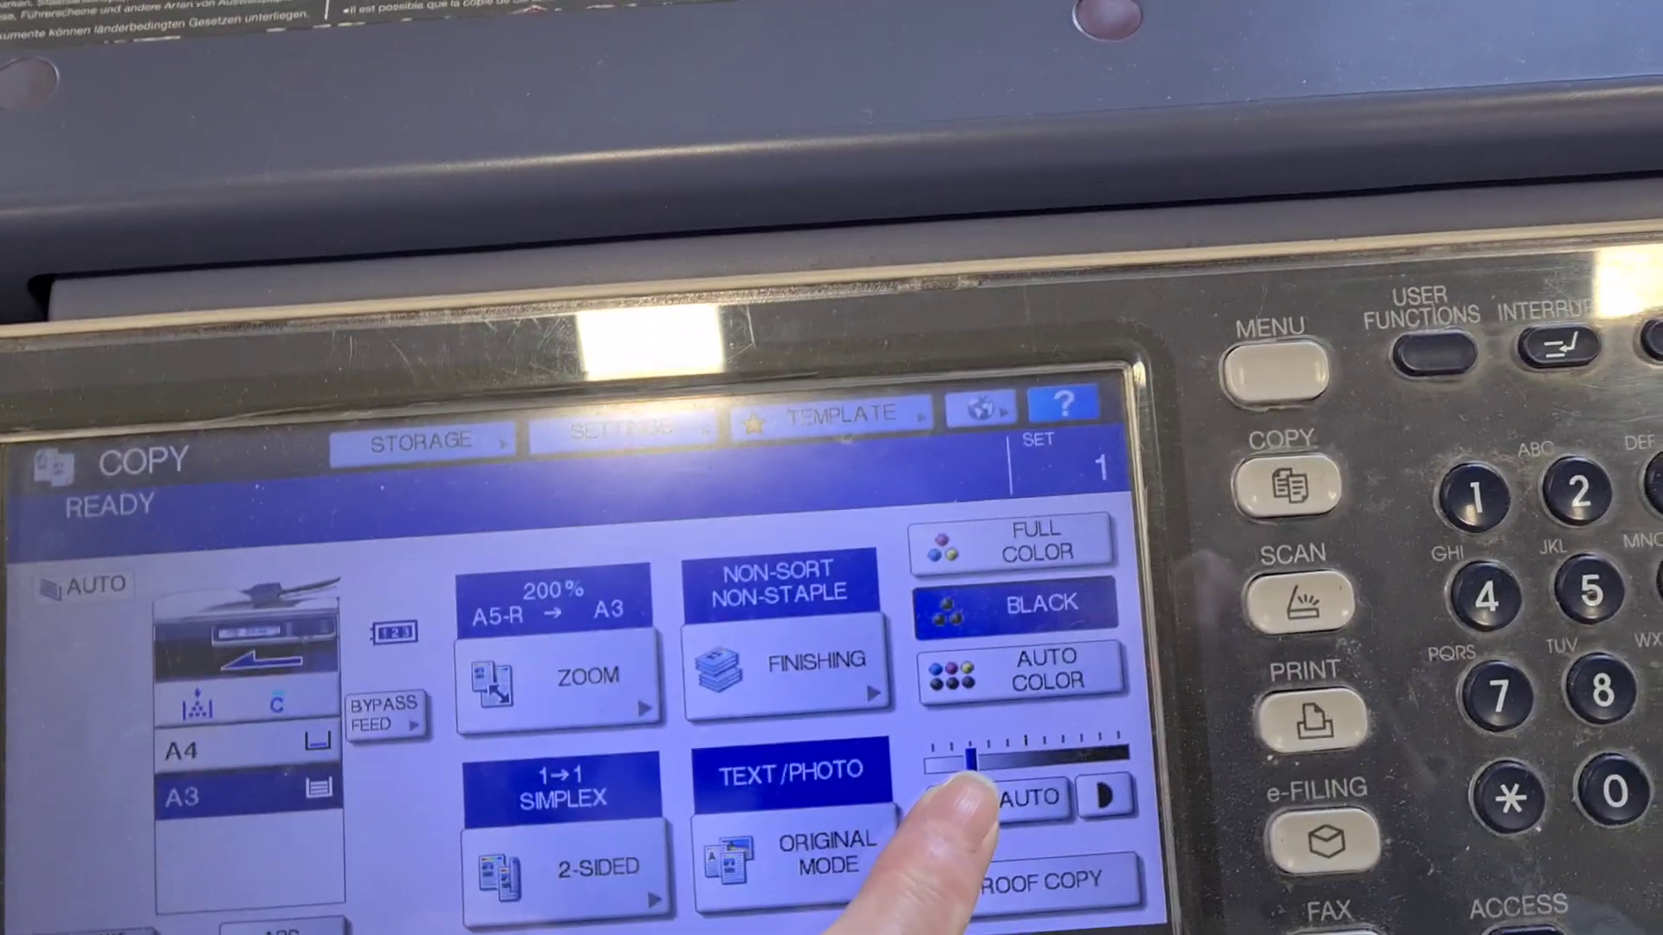
pyautogui.click(962, 826)
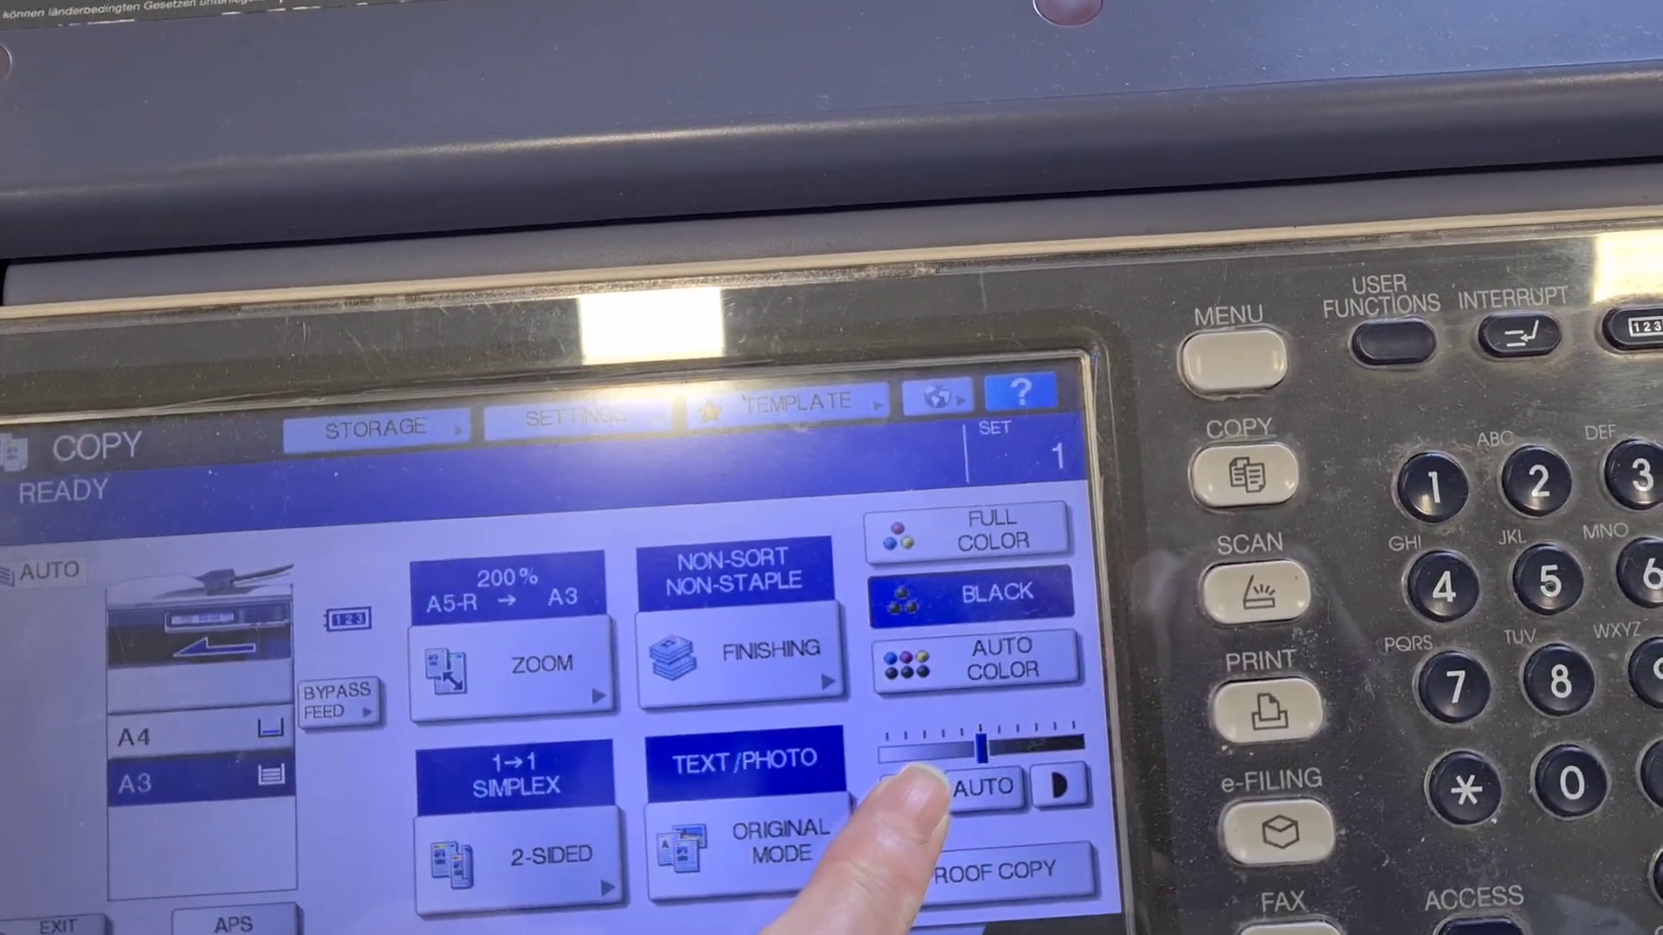
pyautogui.click(925, 808)
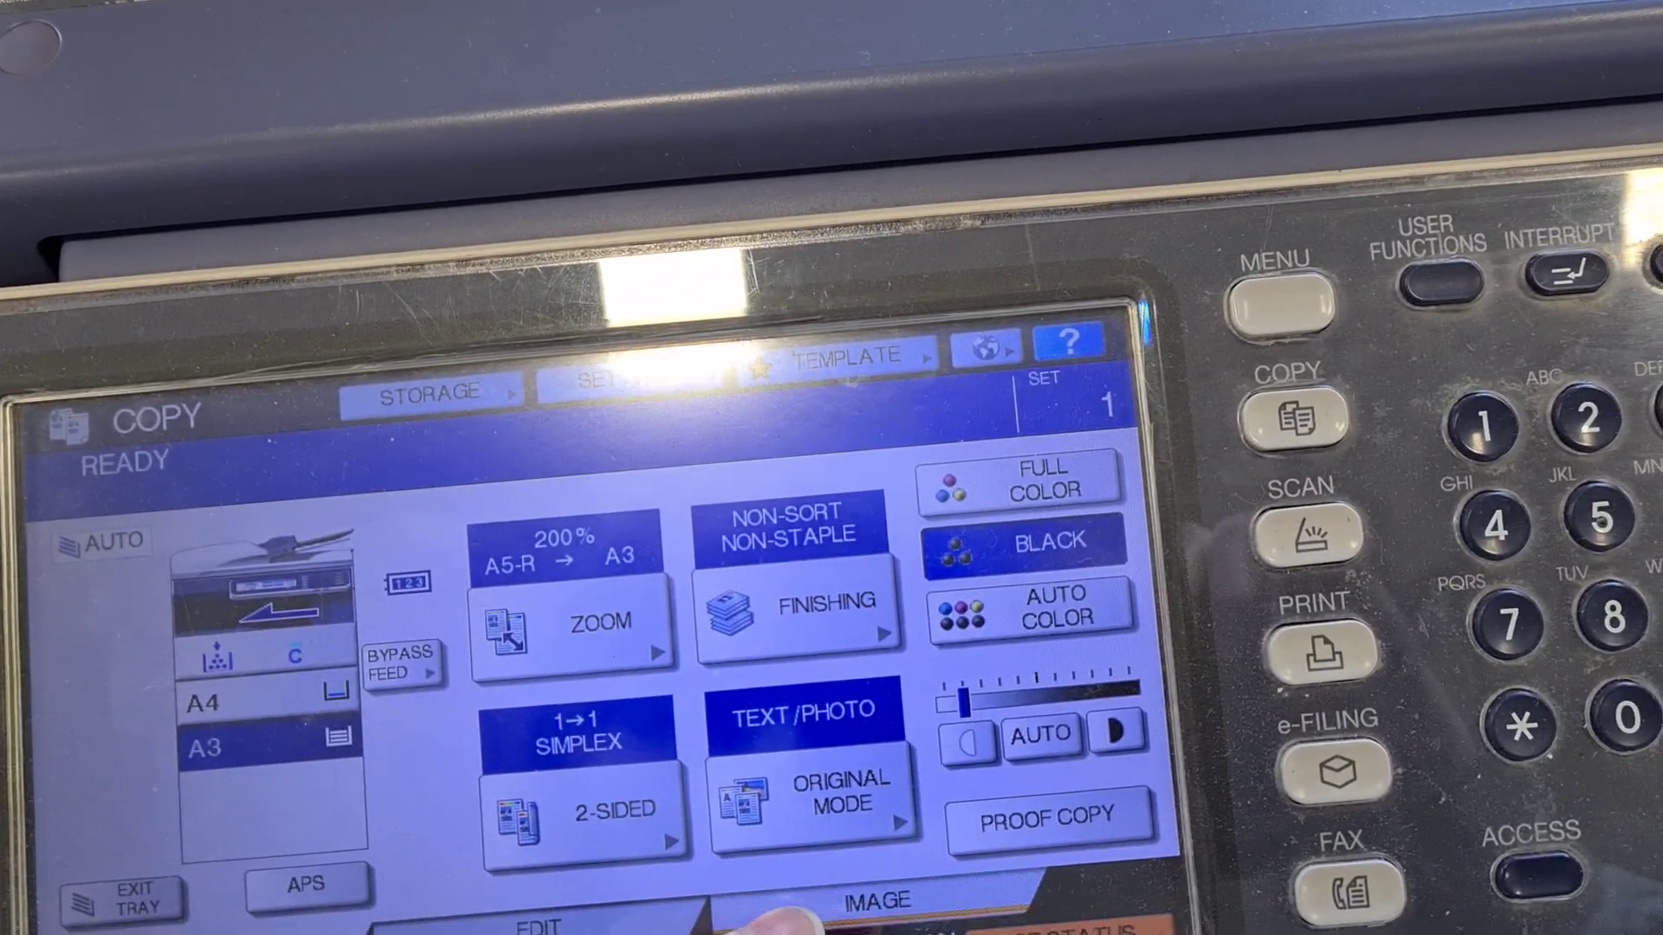
# Step: Turn on Background Adjustment at a lighter level and confirm it
pyautogui.click(859, 904)
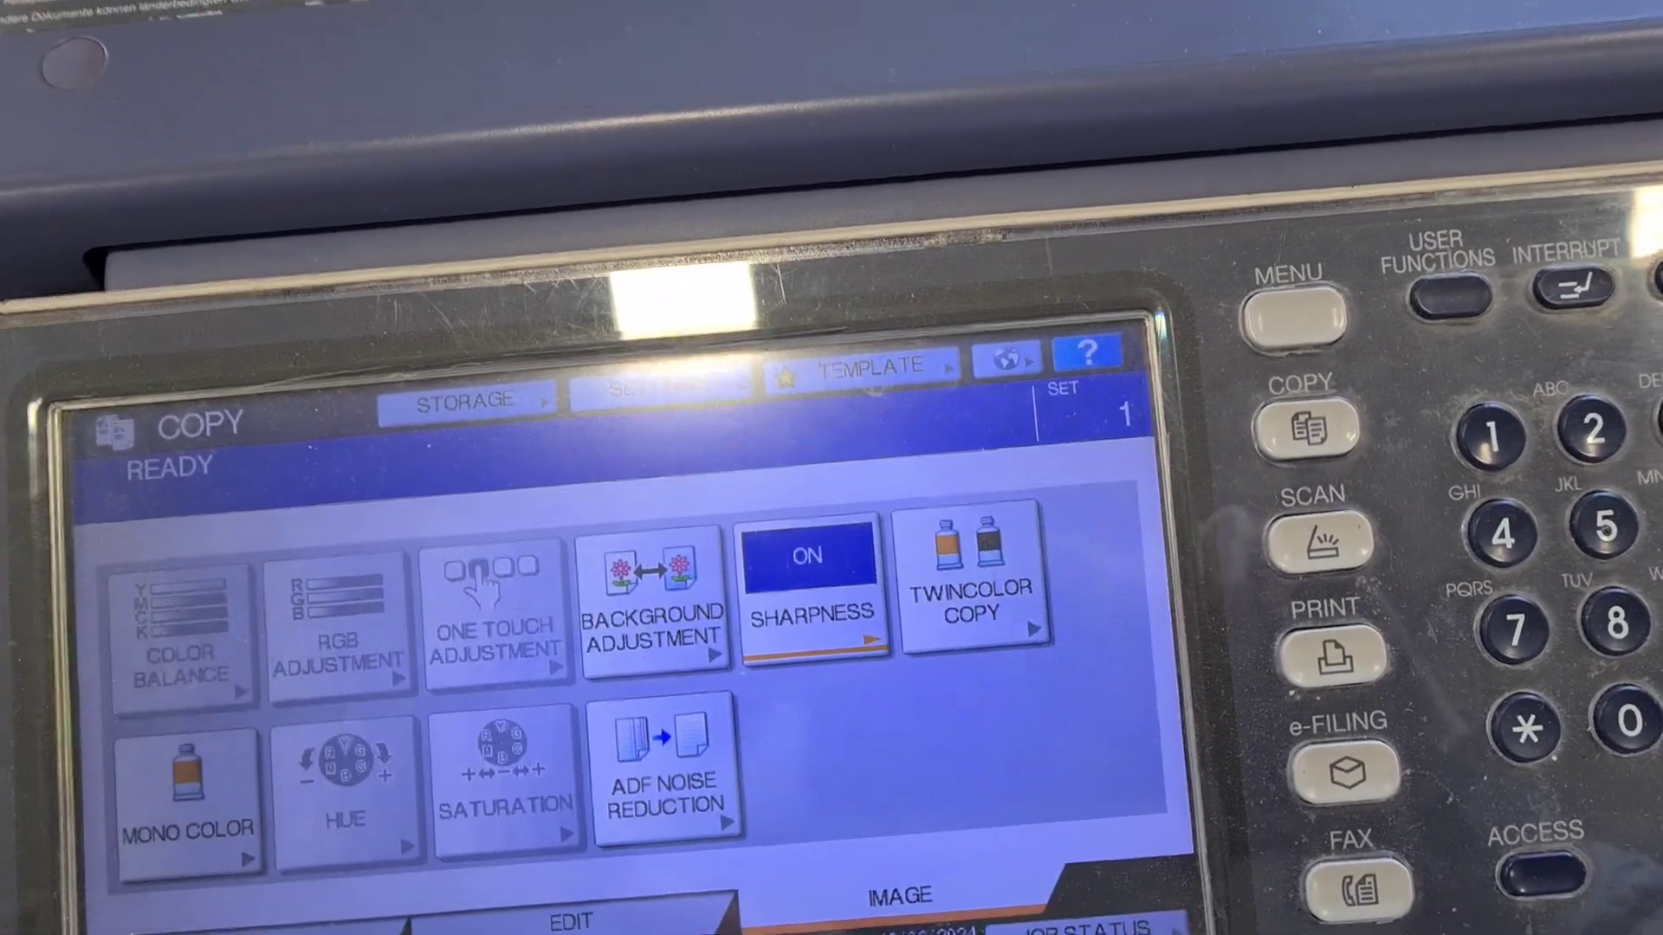
pyautogui.click(688, 604)
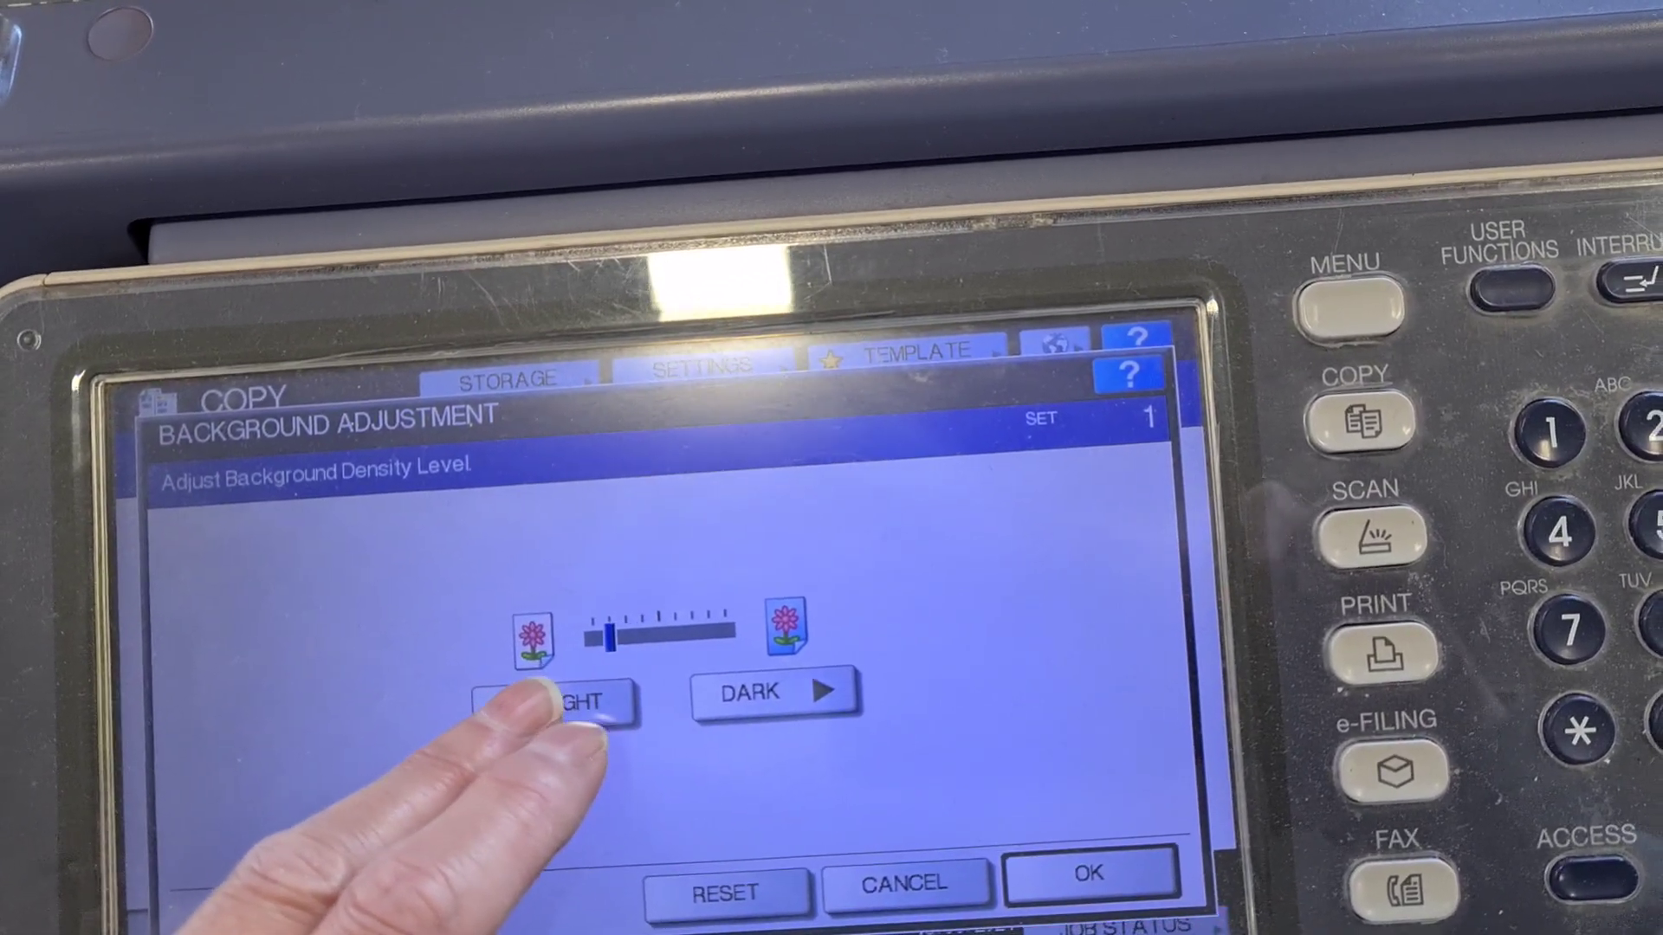
pyautogui.click(539, 701)
pyautogui.click(1084, 878)
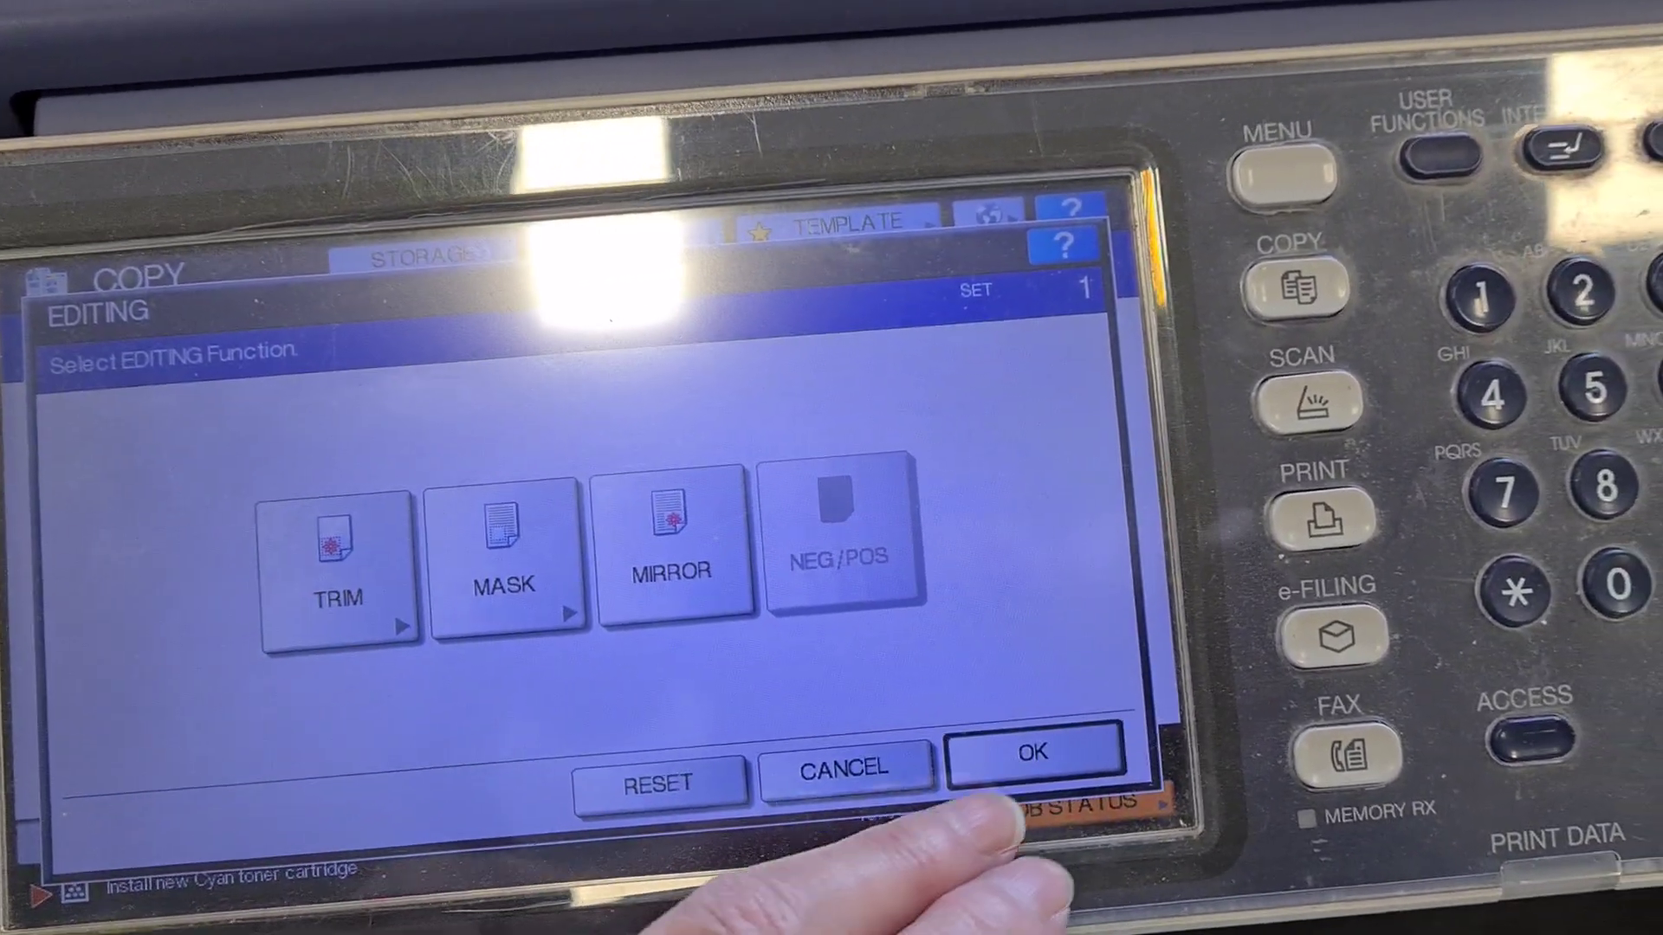
# Step: Close the Editing choices and reset Background Adjustment to its default
pyautogui.click(993, 770)
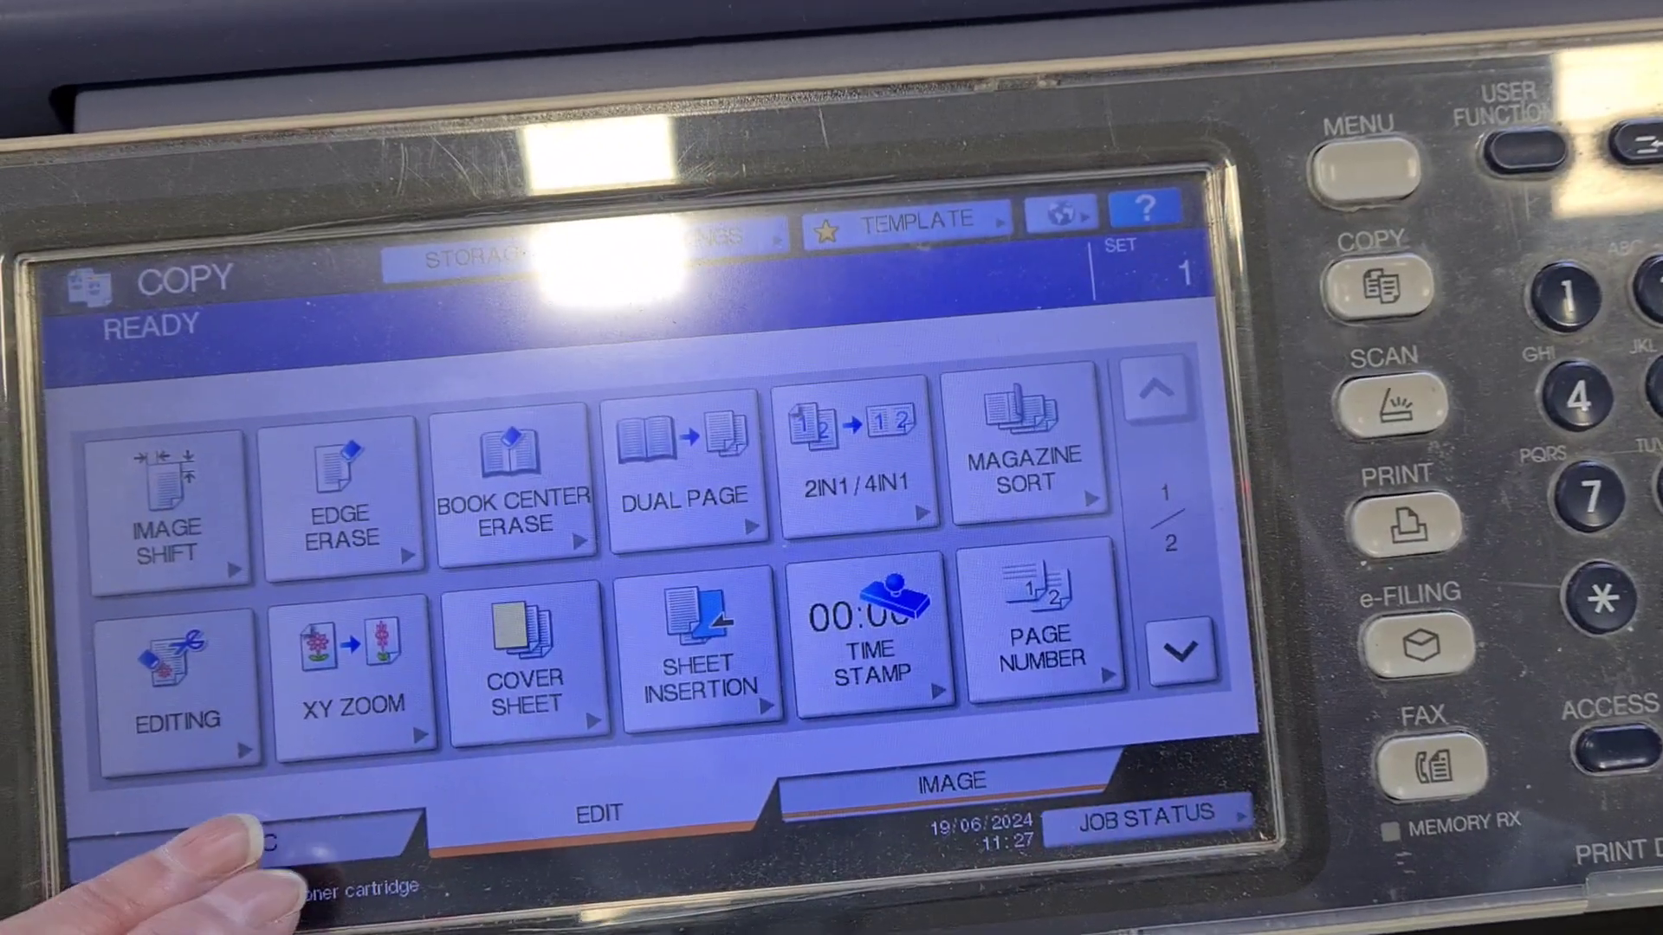
pyautogui.click(241, 832)
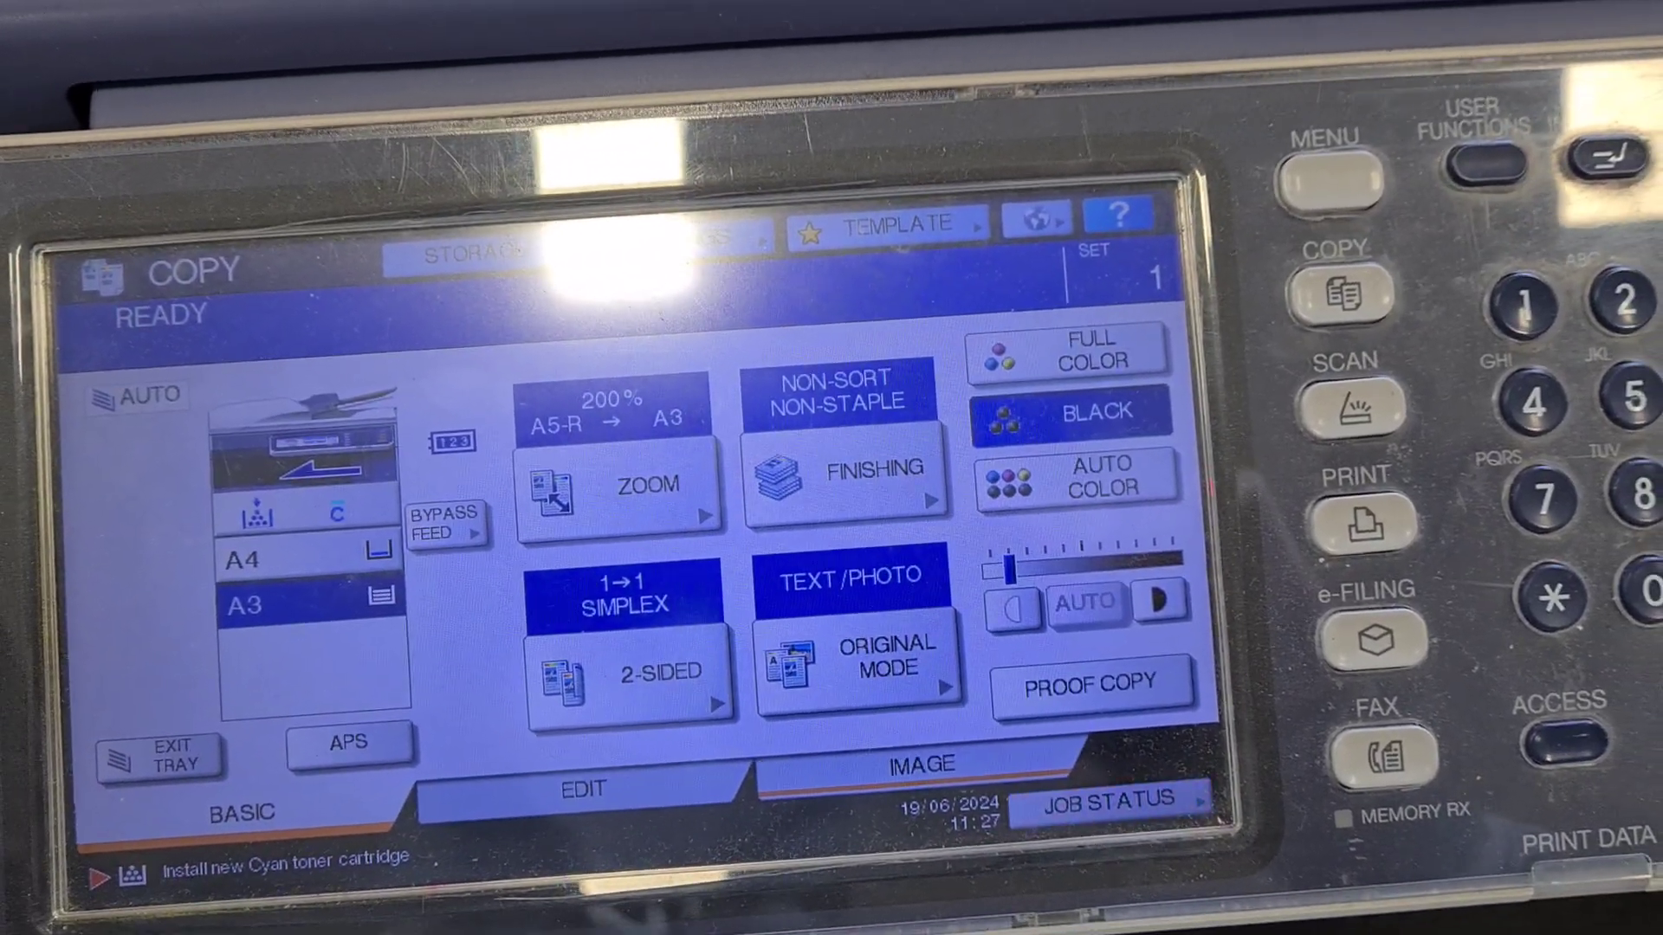
pyautogui.click(819, 769)
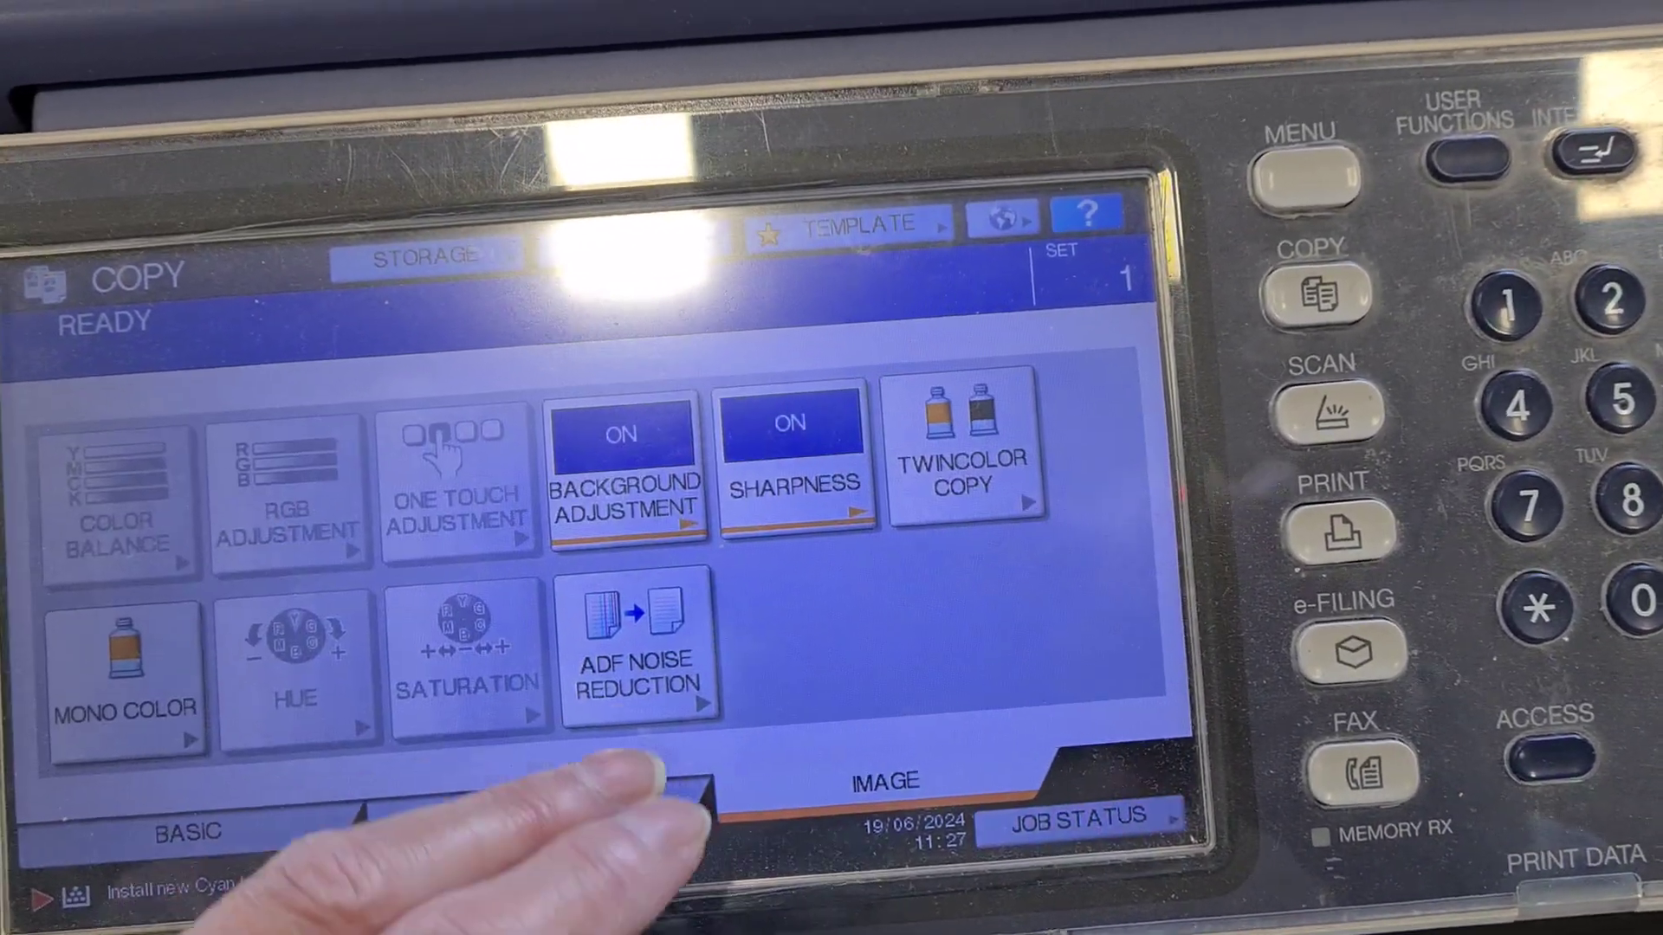
pyautogui.click(623, 469)
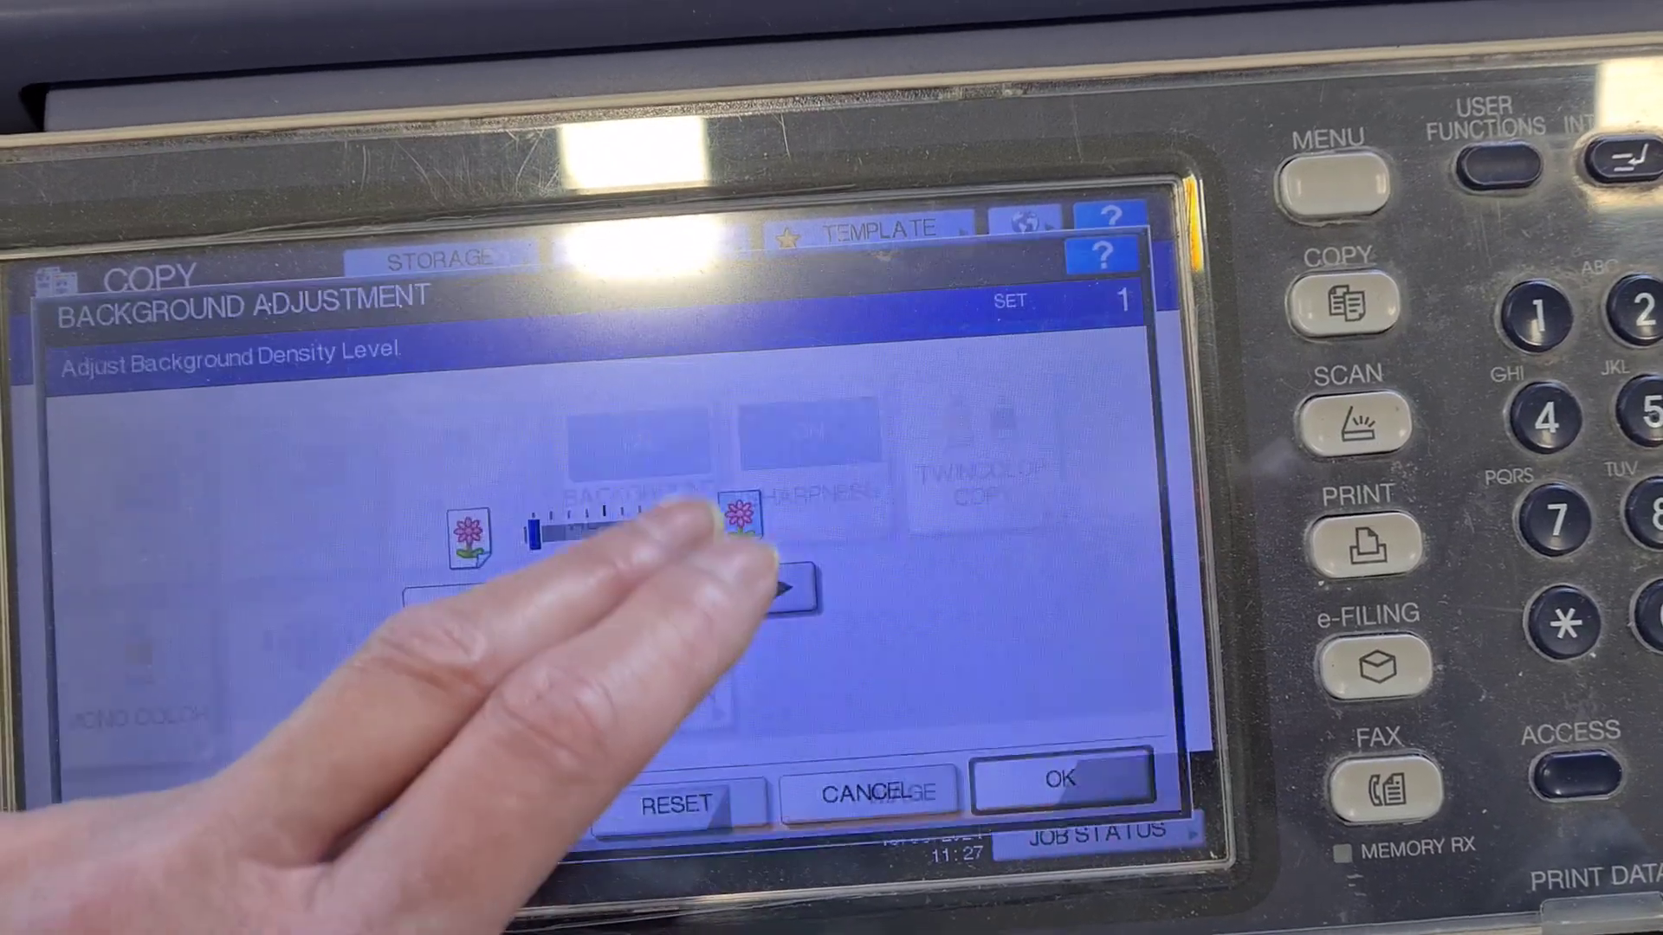
pyautogui.click(682, 799)
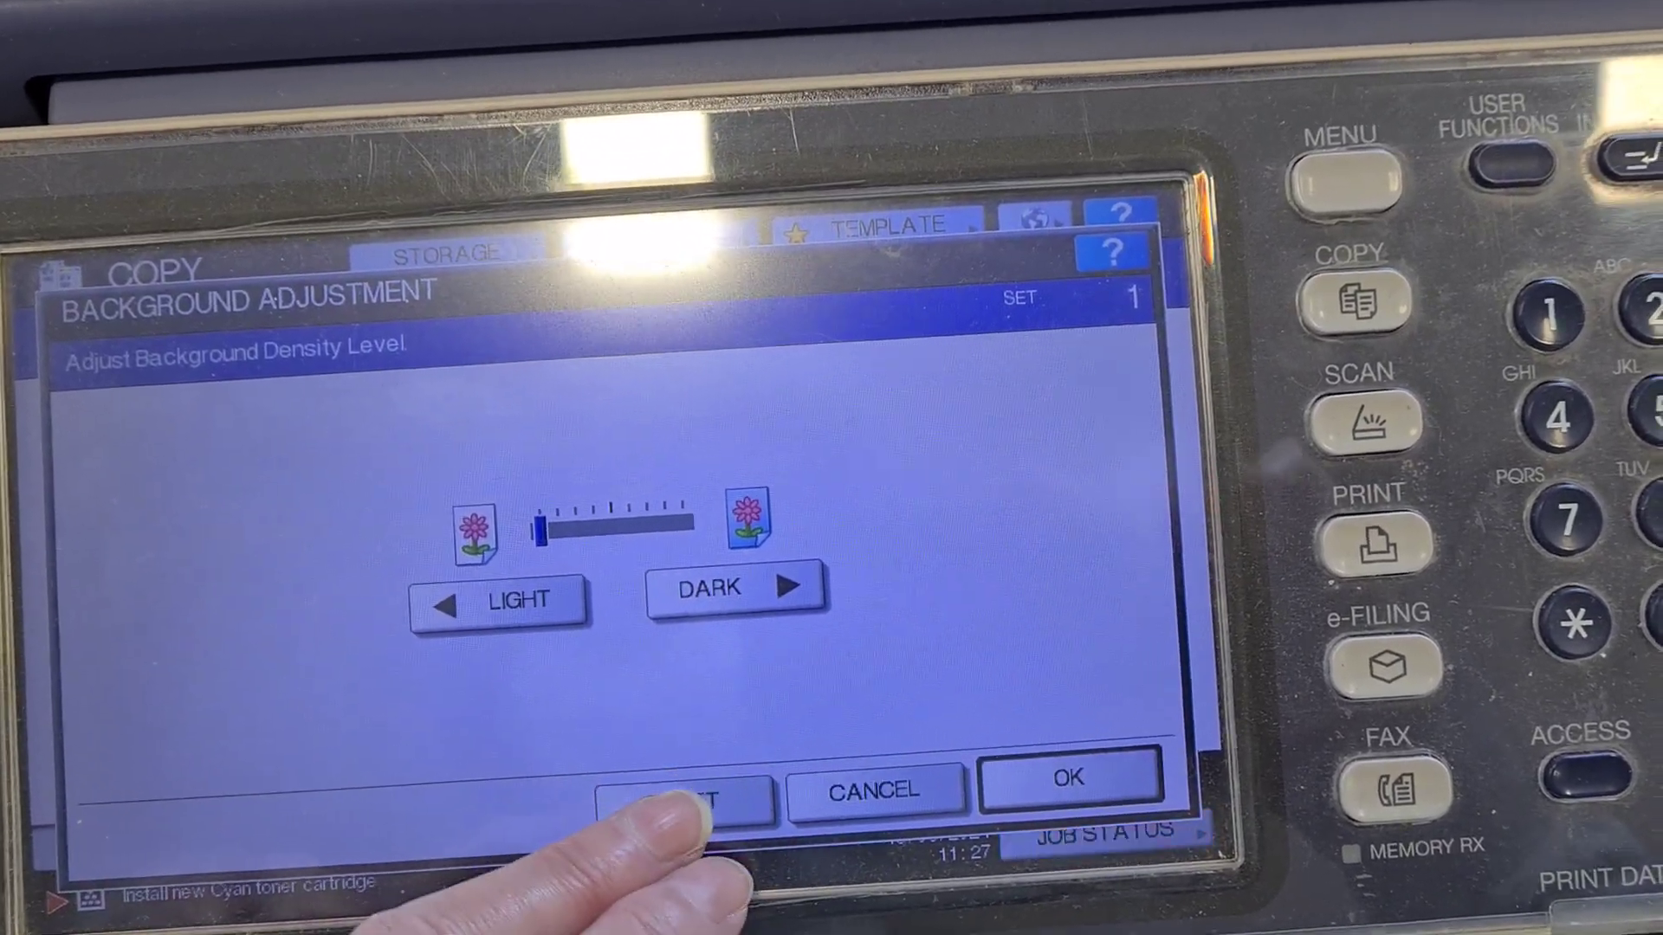
pyautogui.click(1075, 785)
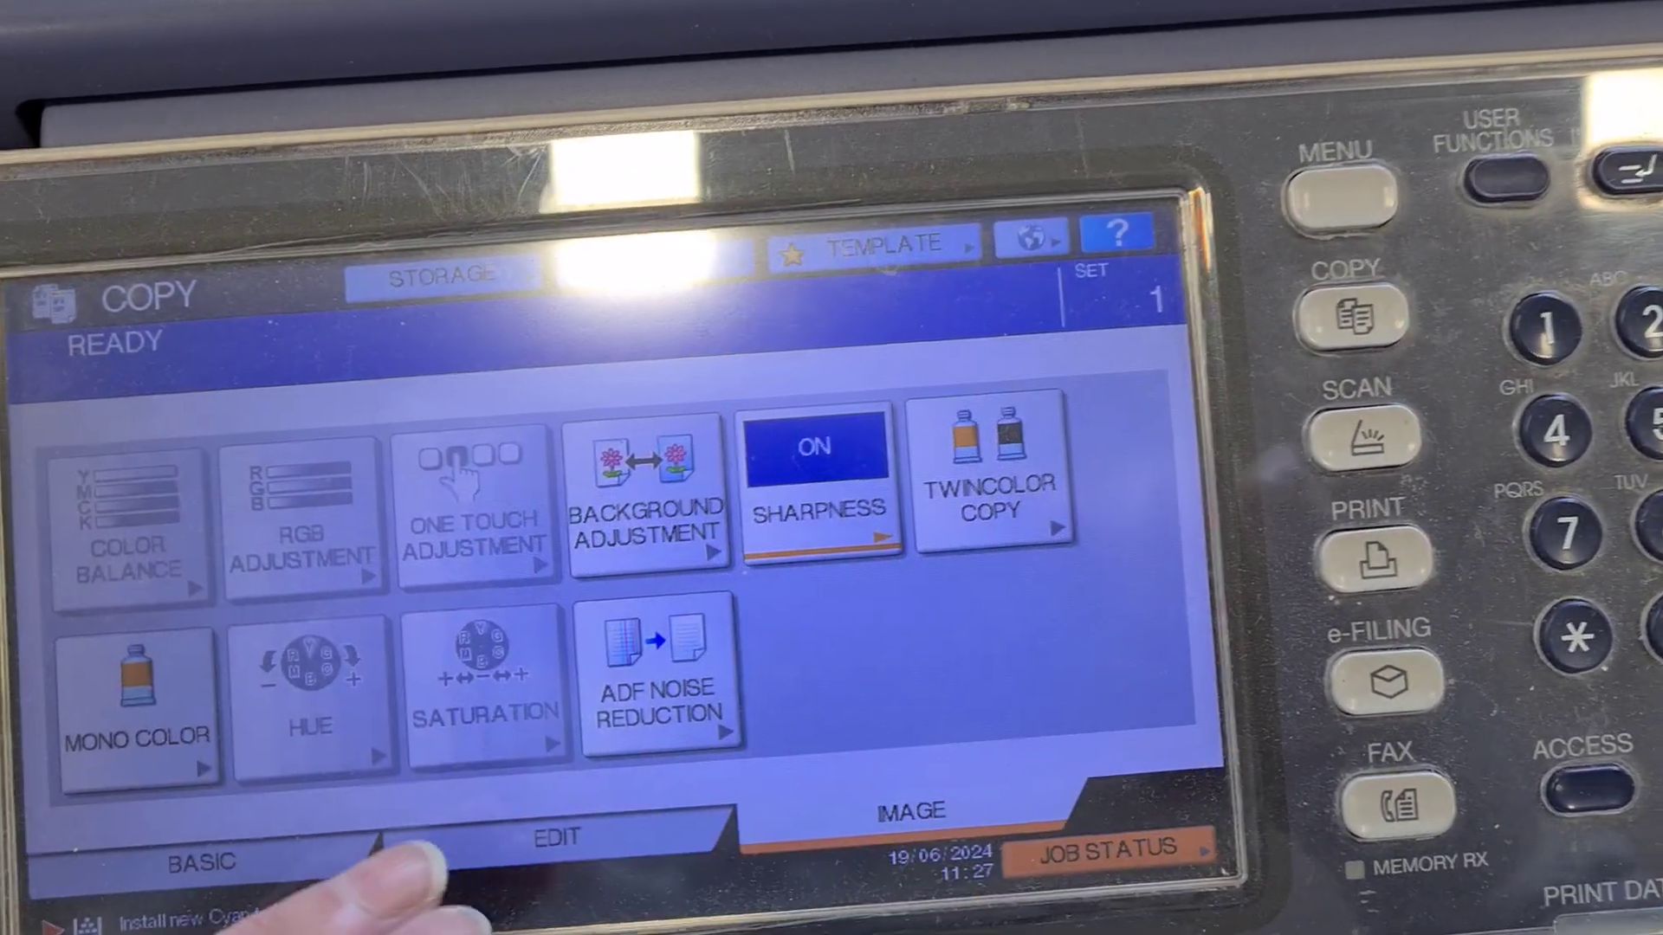
# Step: Review the Editing function choices, then reopen the Sharpness setting
pyautogui.click(515, 833)
pyautogui.click(104, 701)
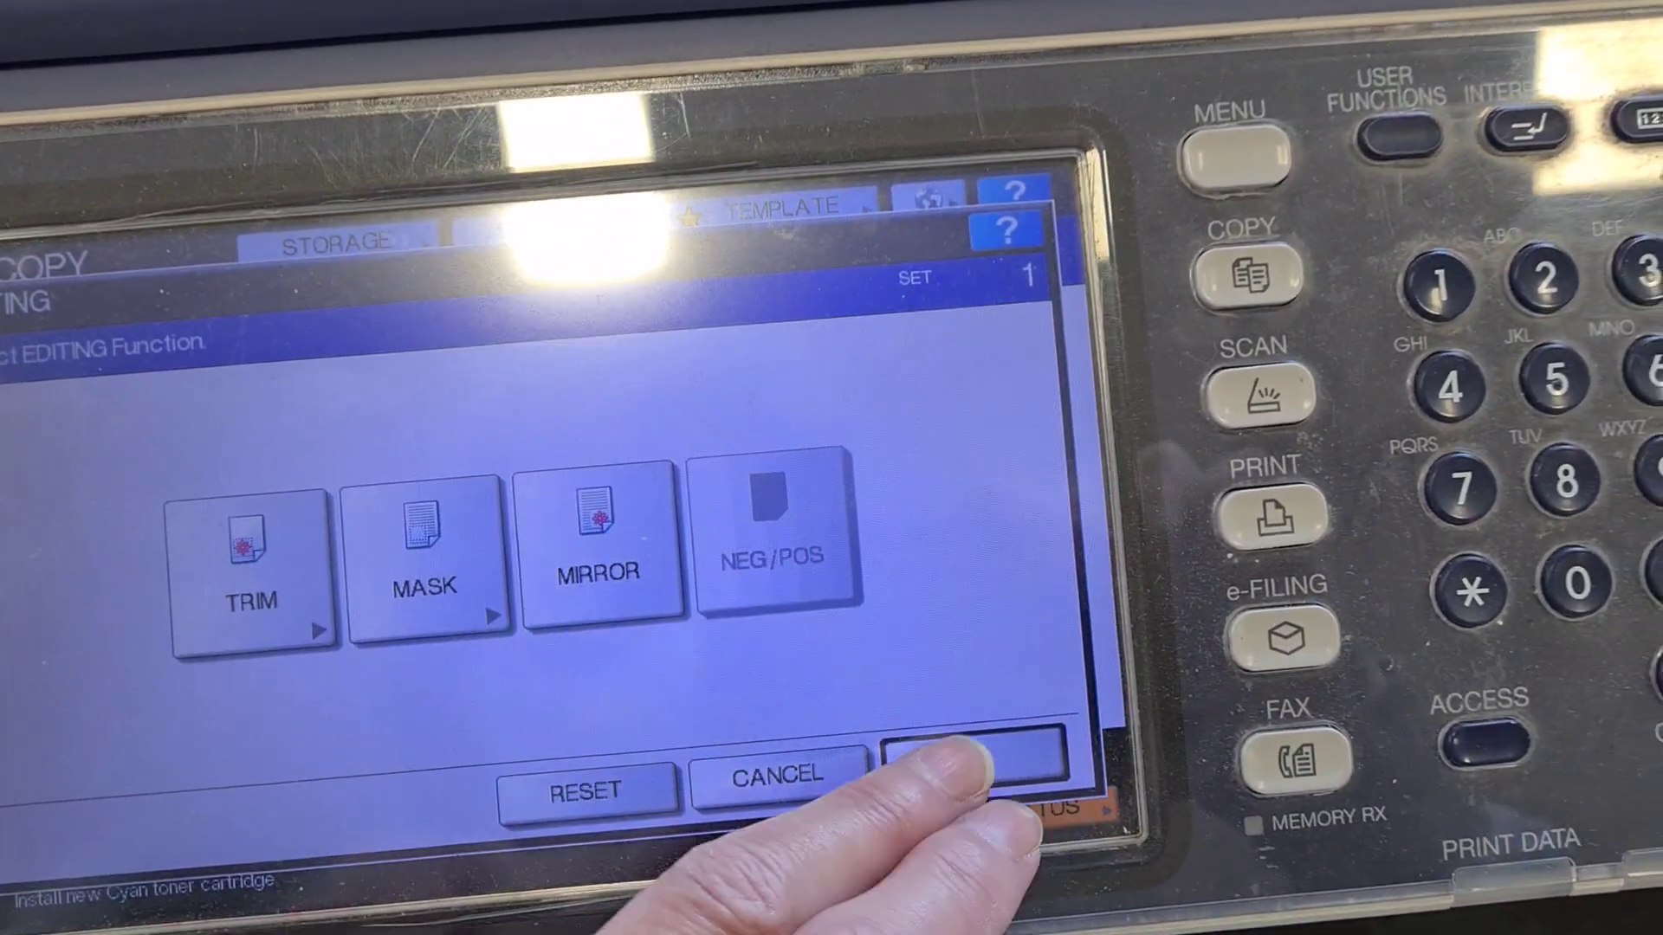
pyautogui.click(1039, 761)
pyautogui.click(845, 773)
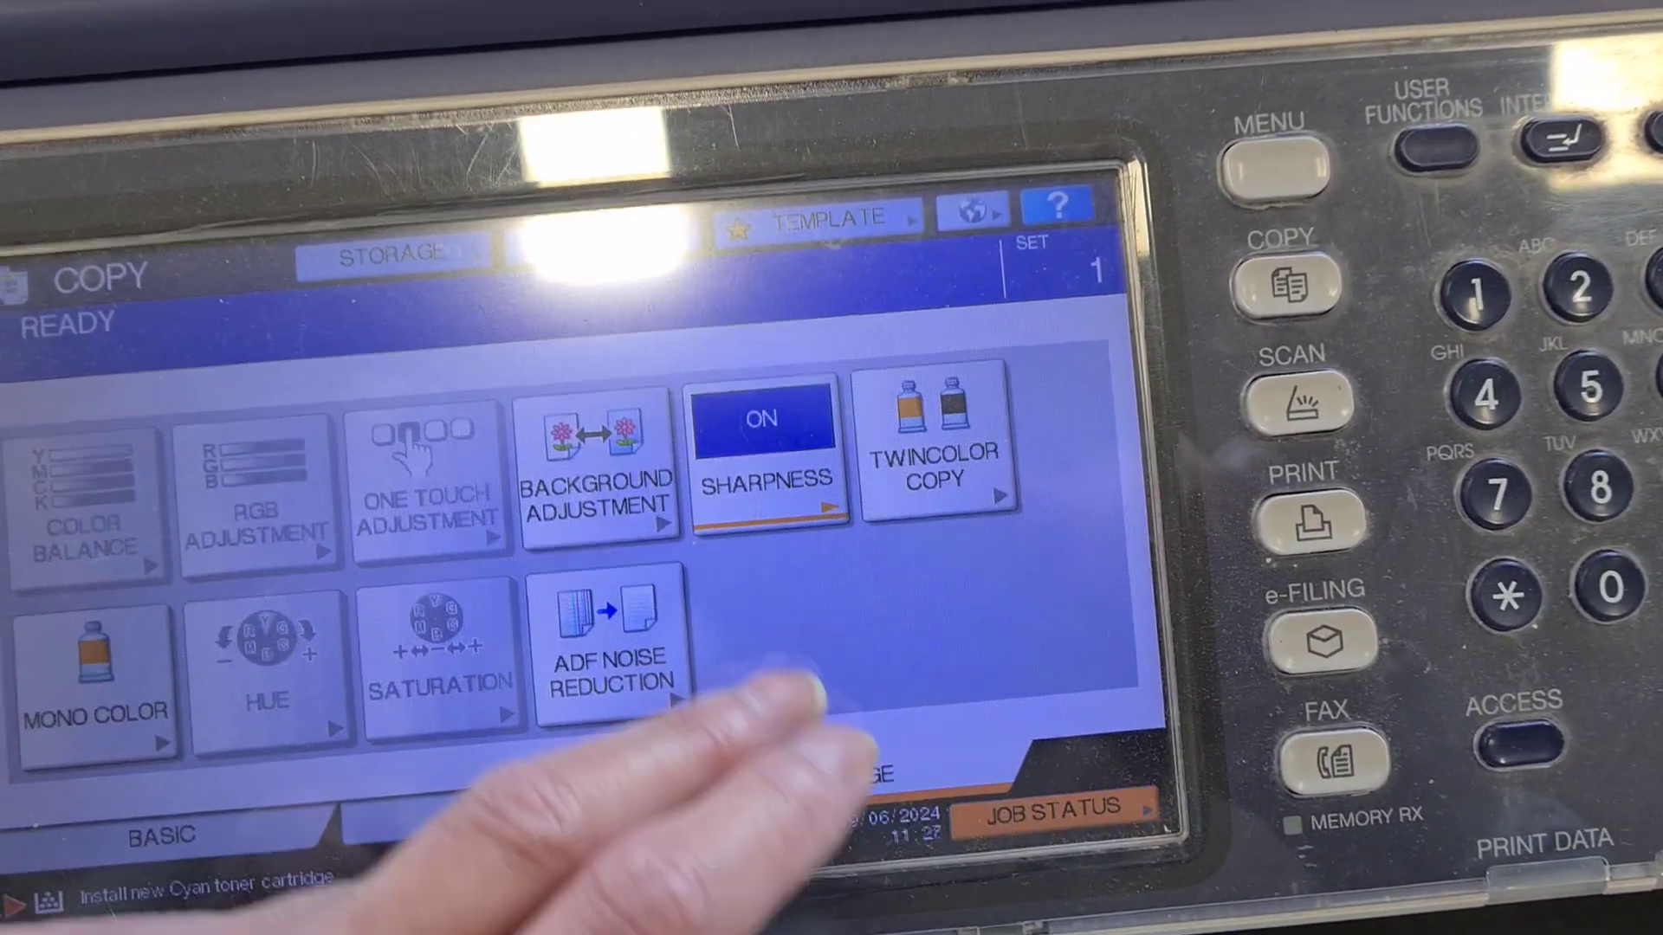
pyautogui.click(821, 509)
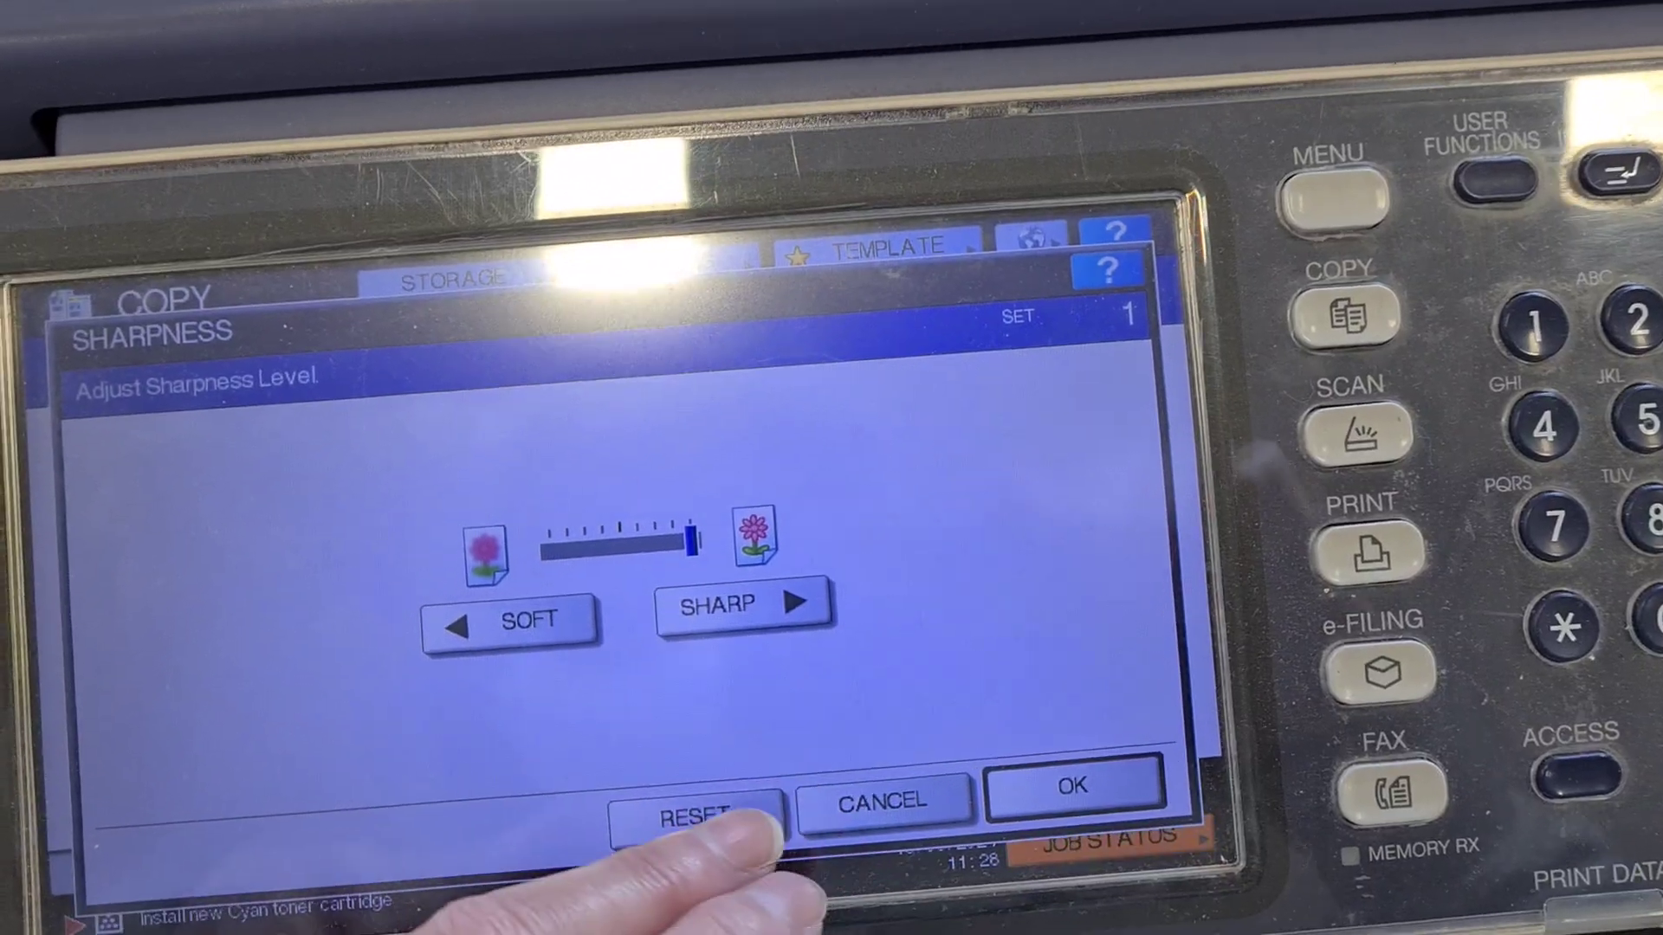
# Step: Close the reset Sharpness dialog, turn on negative/positive reversal, and return to Basic settings
pyautogui.click(1028, 761)
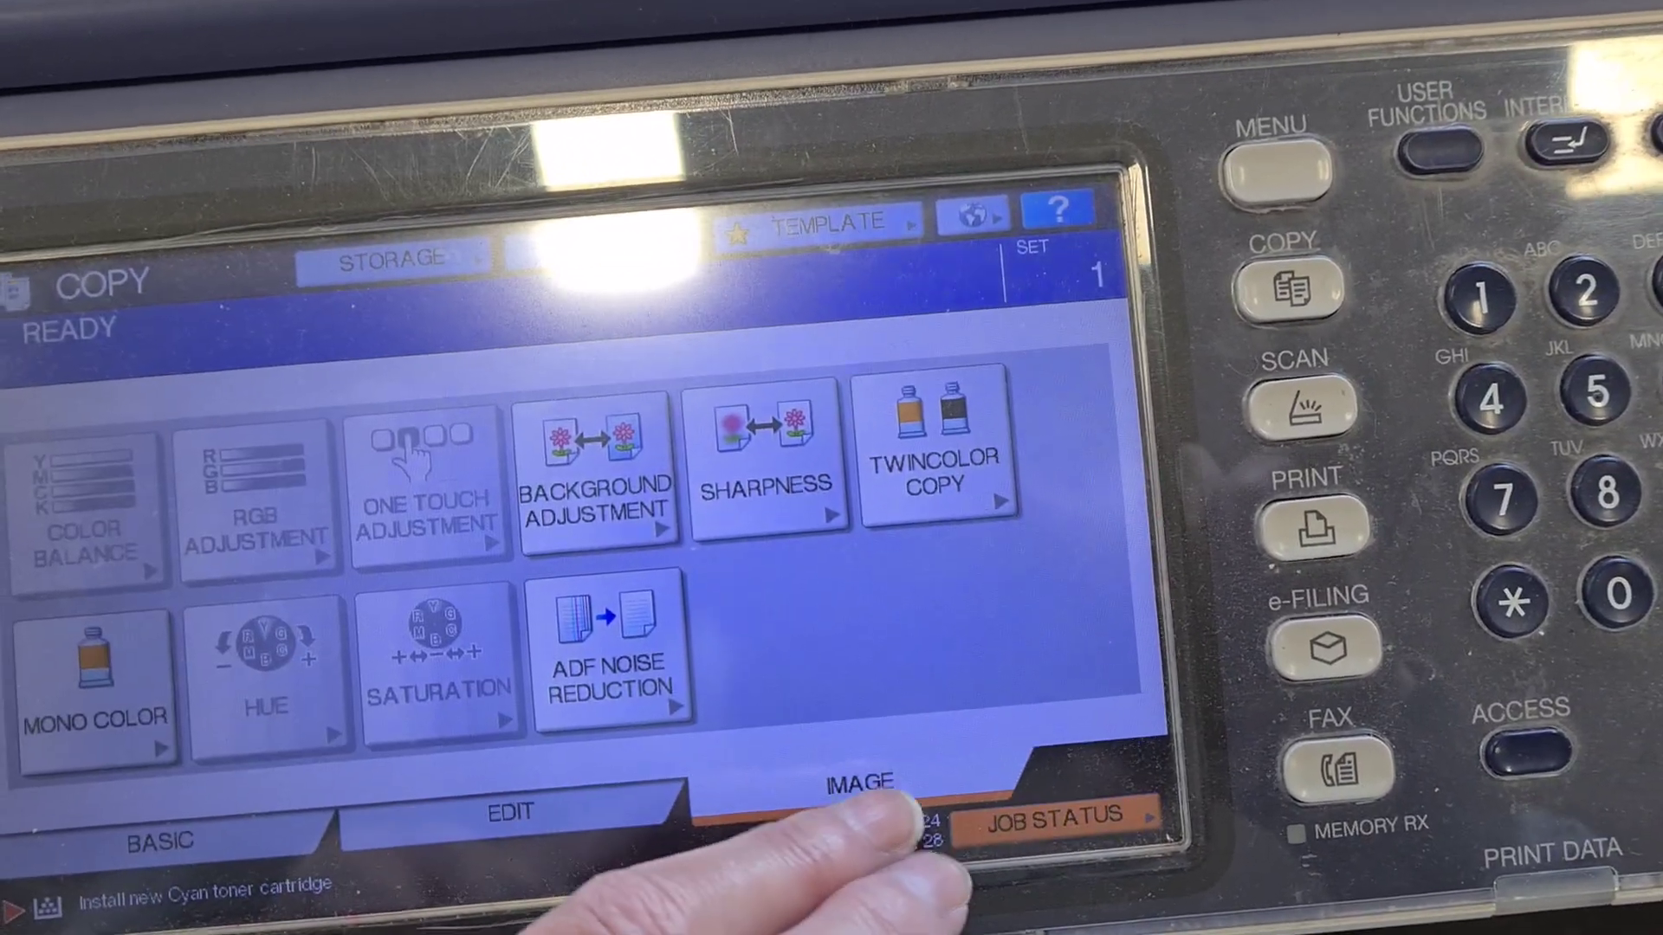
pyautogui.click(520, 813)
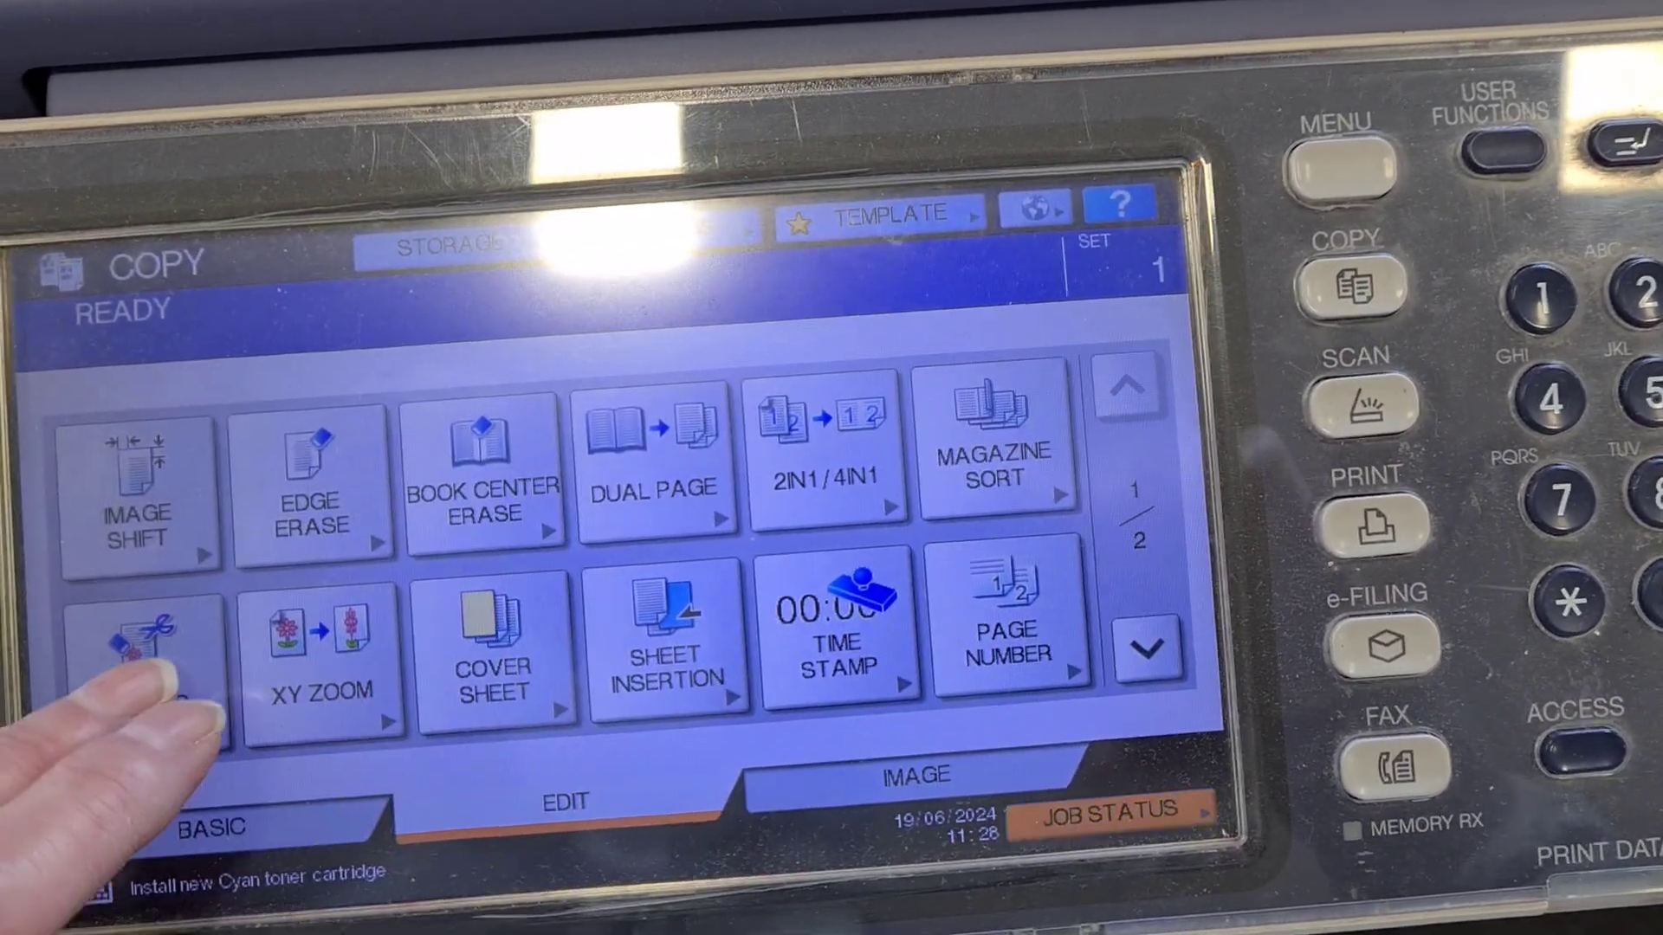
pyautogui.click(143, 650)
pyautogui.click(812, 571)
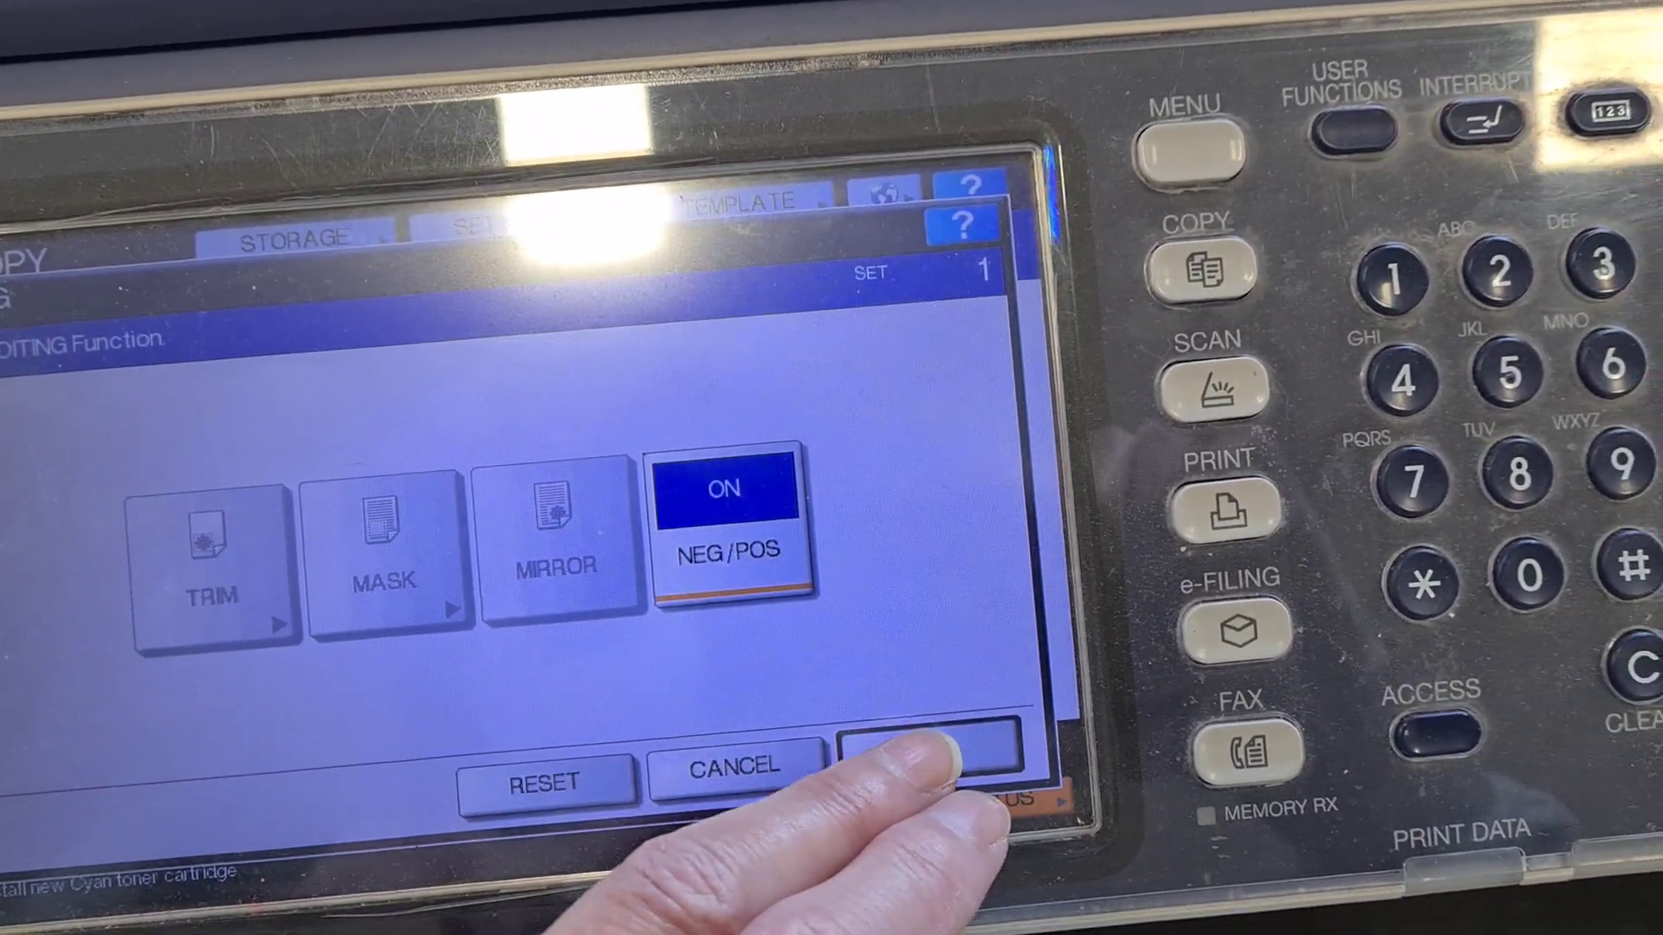
pyautogui.click(926, 751)
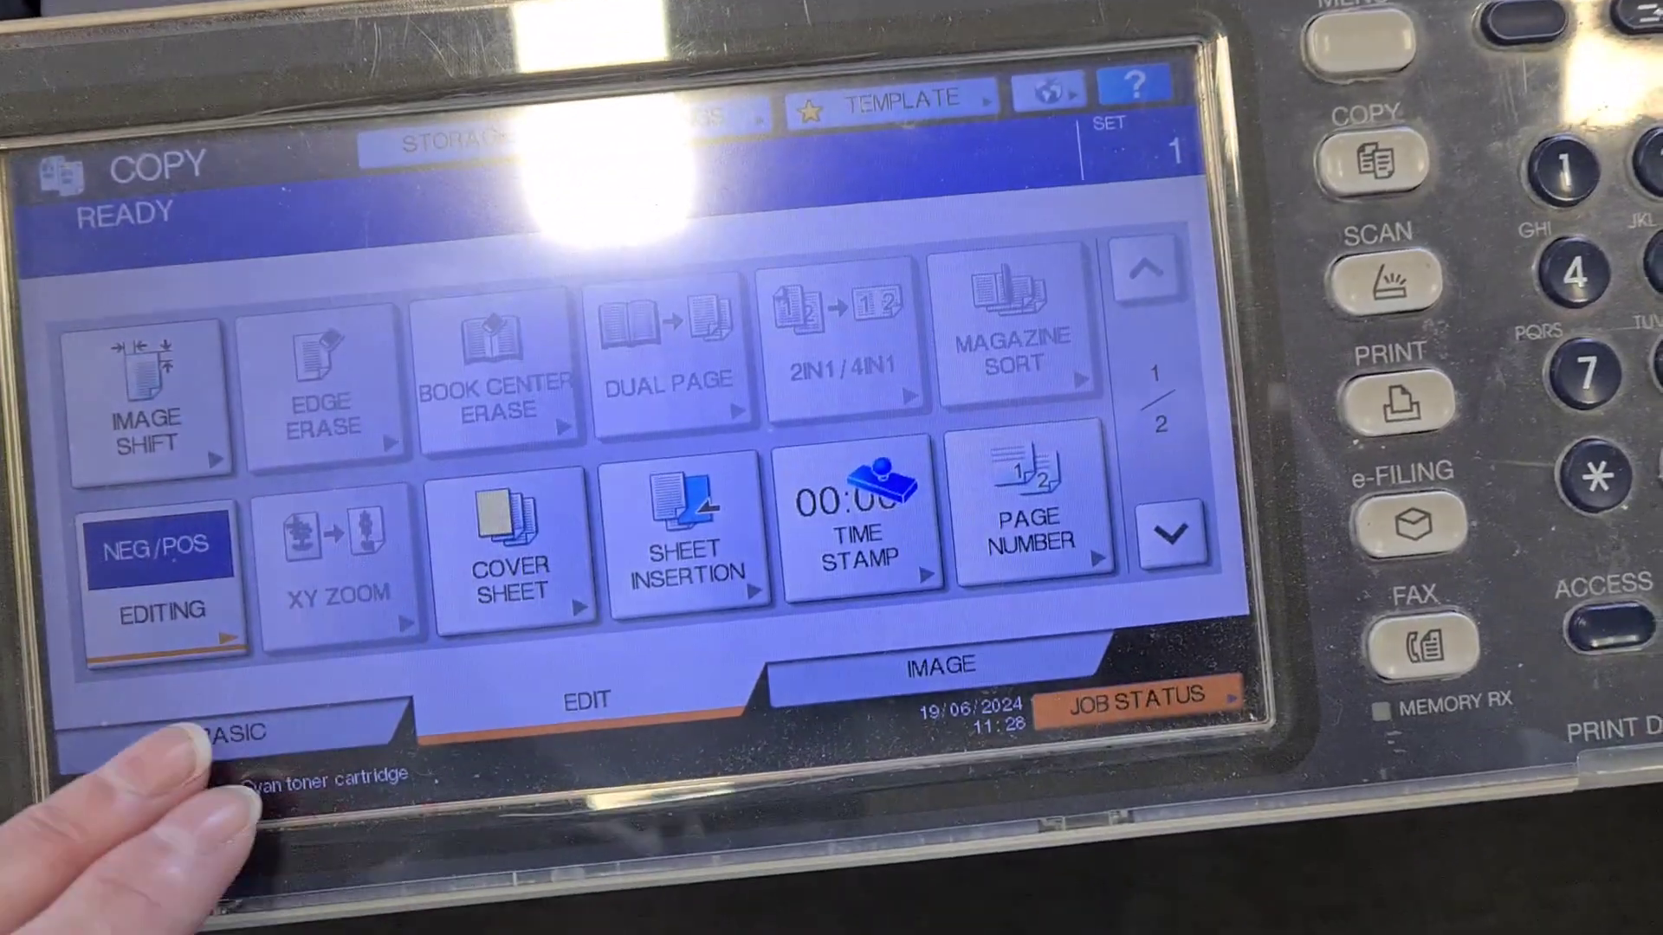
pyautogui.click(214, 736)
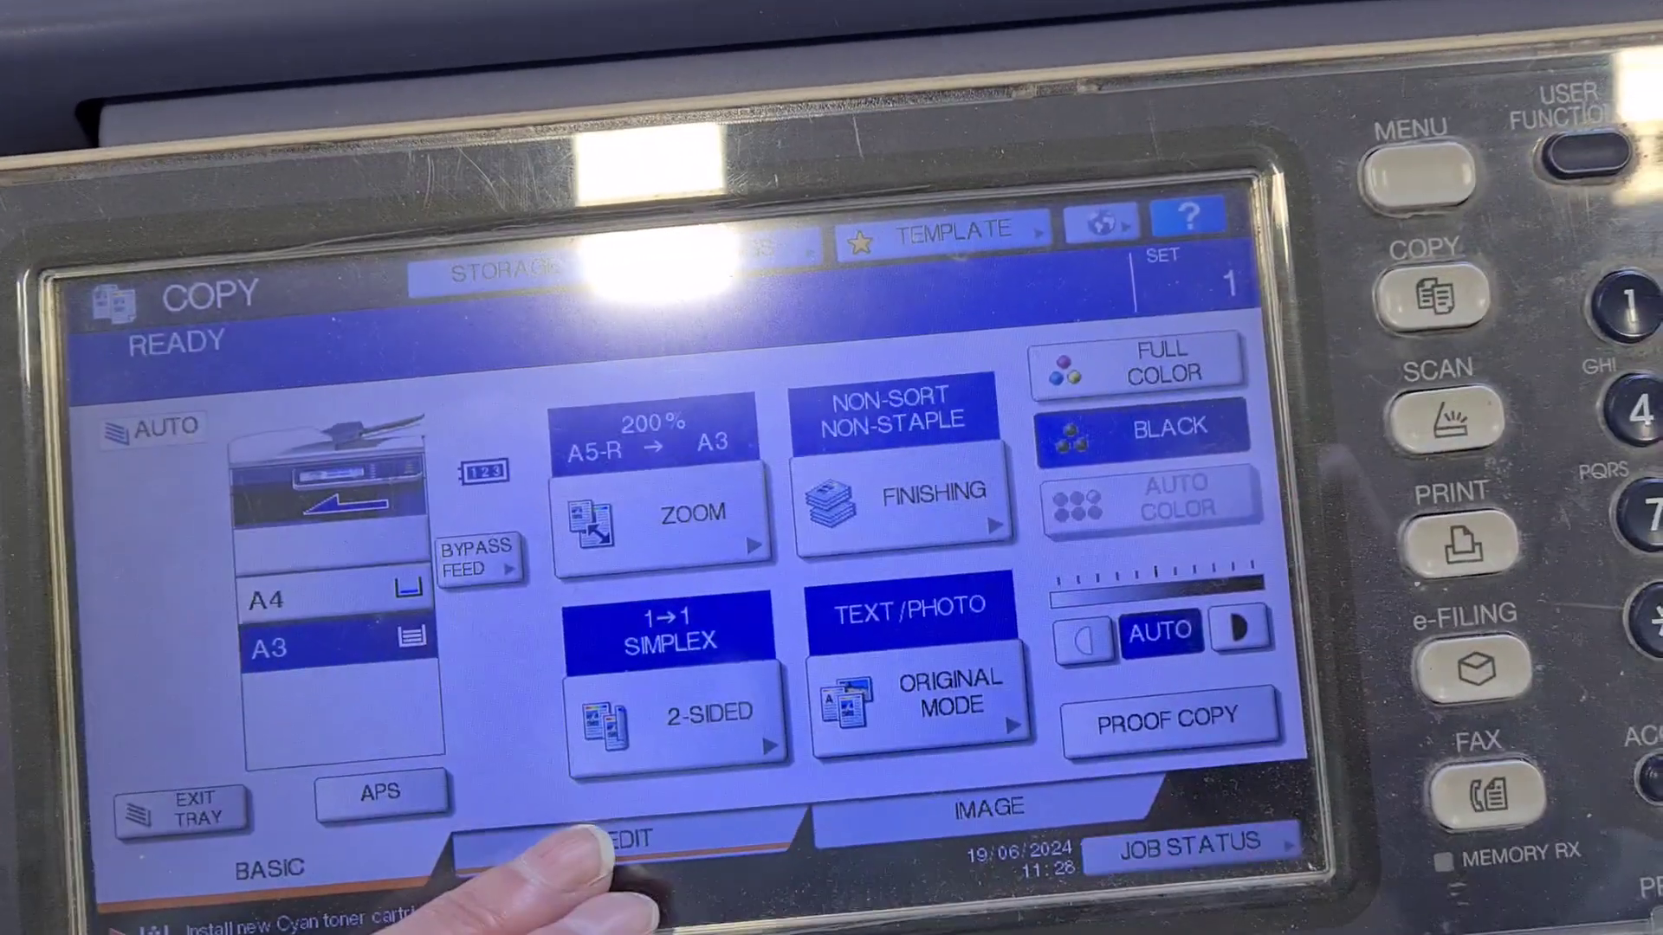
# Step: Turn negative/positive reversal back off and return to the Basic copy settings
pyautogui.click(680, 833)
pyautogui.click(278, 644)
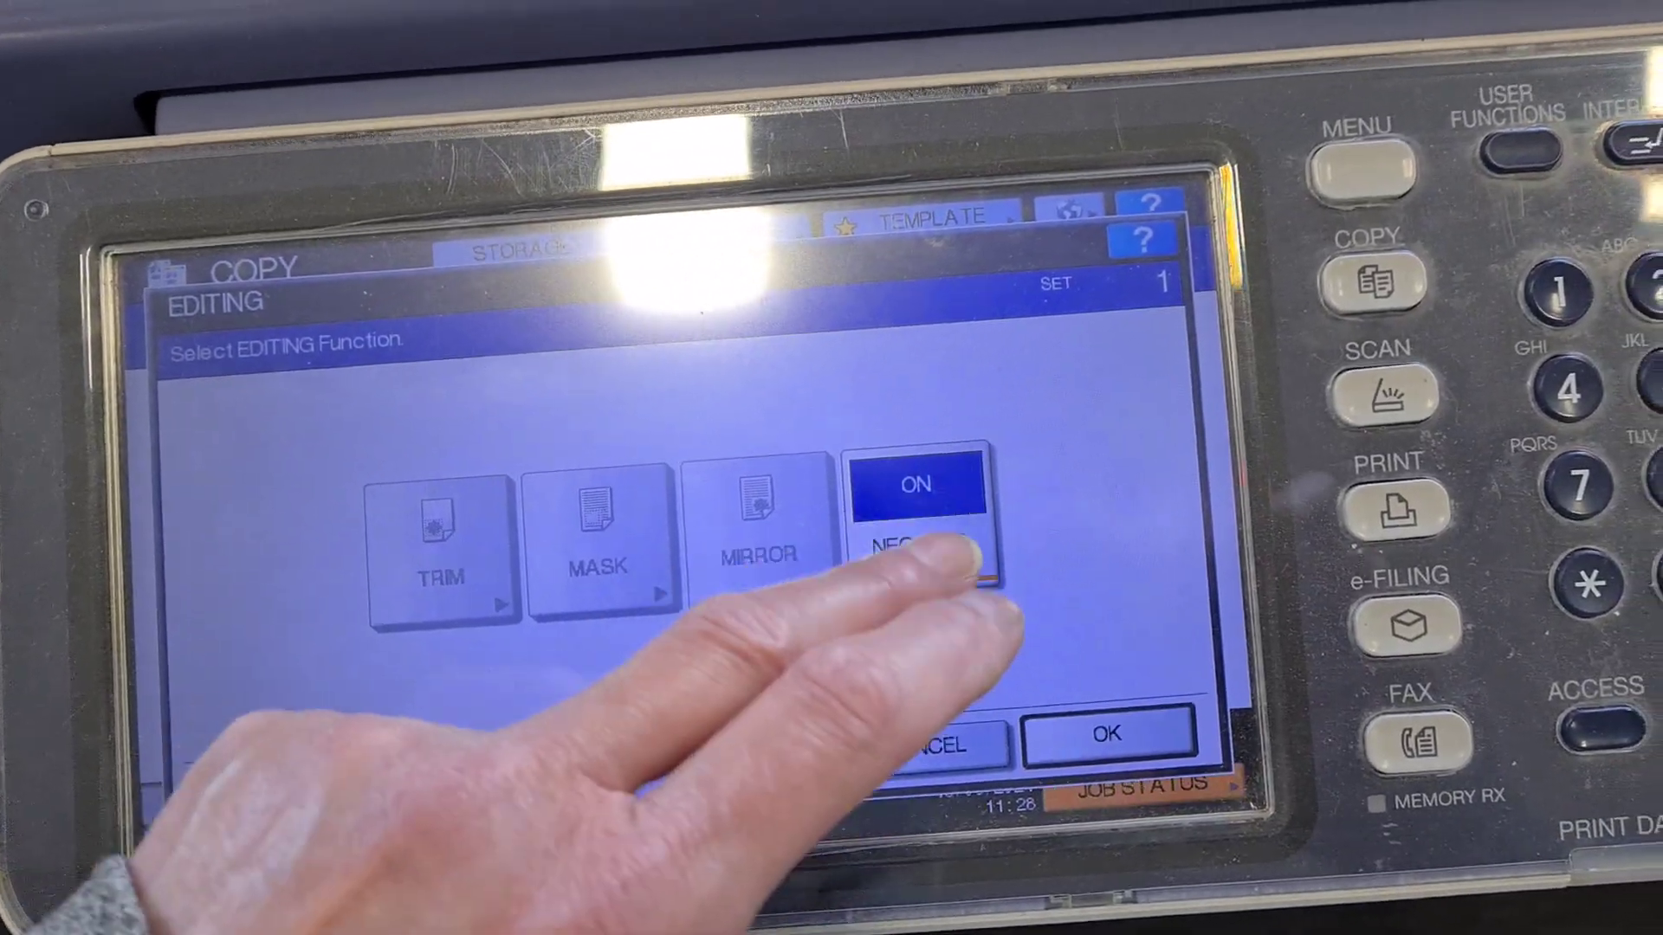
pyautogui.click(956, 514)
pyautogui.click(1044, 725)
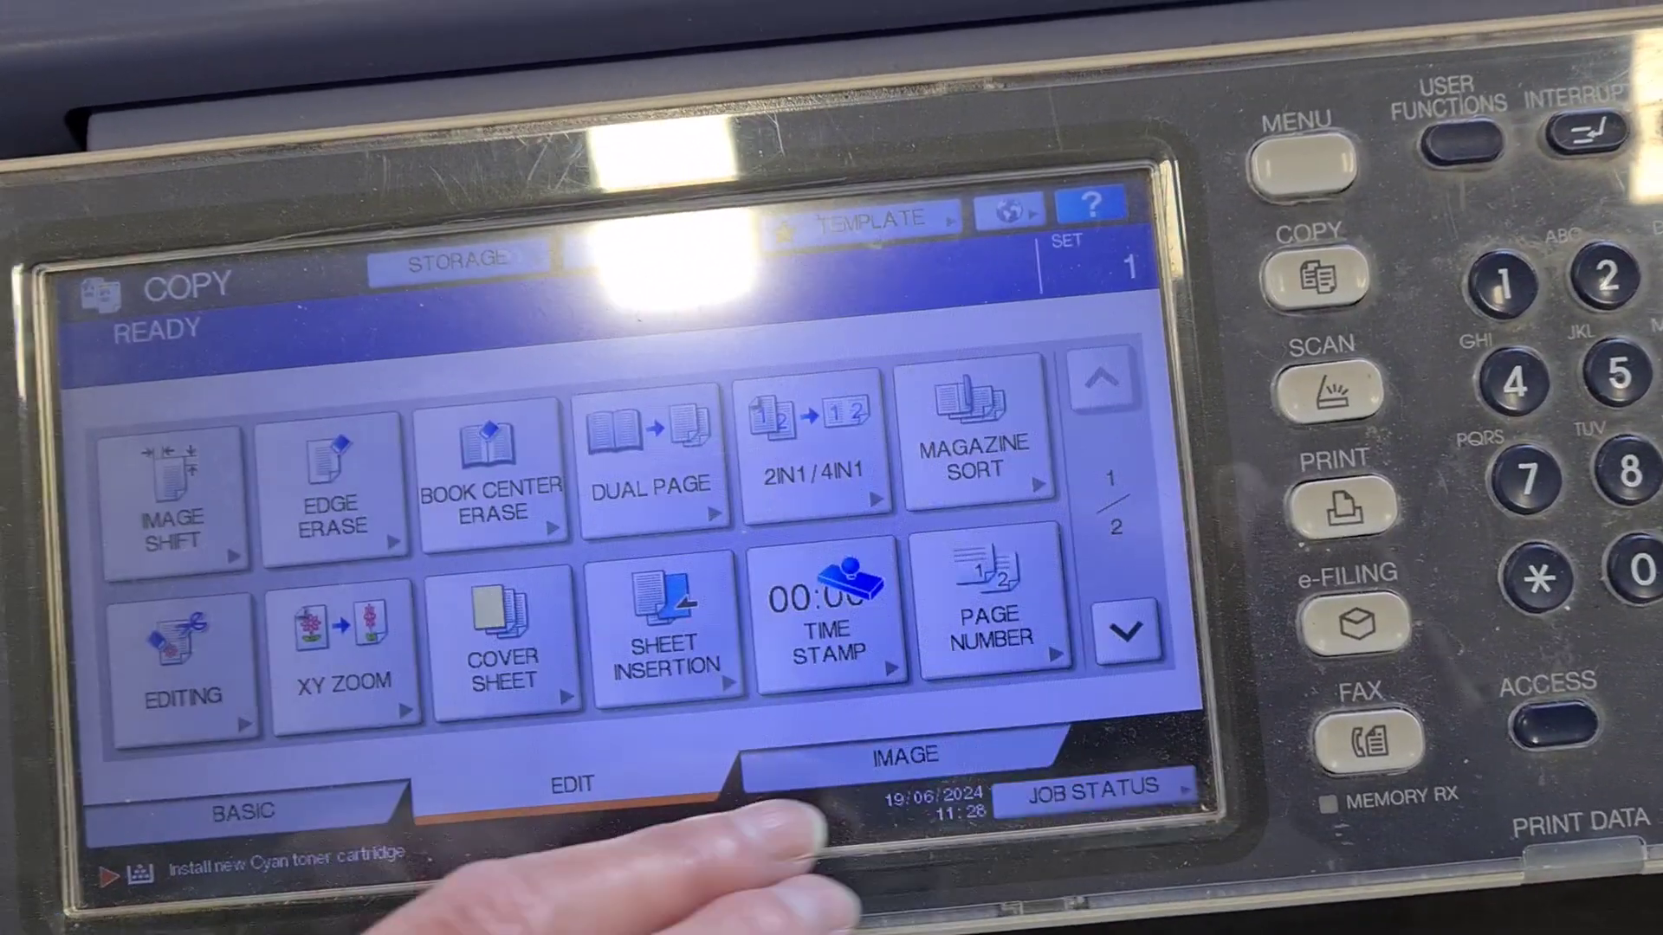
pyautogui.click(298, 812)
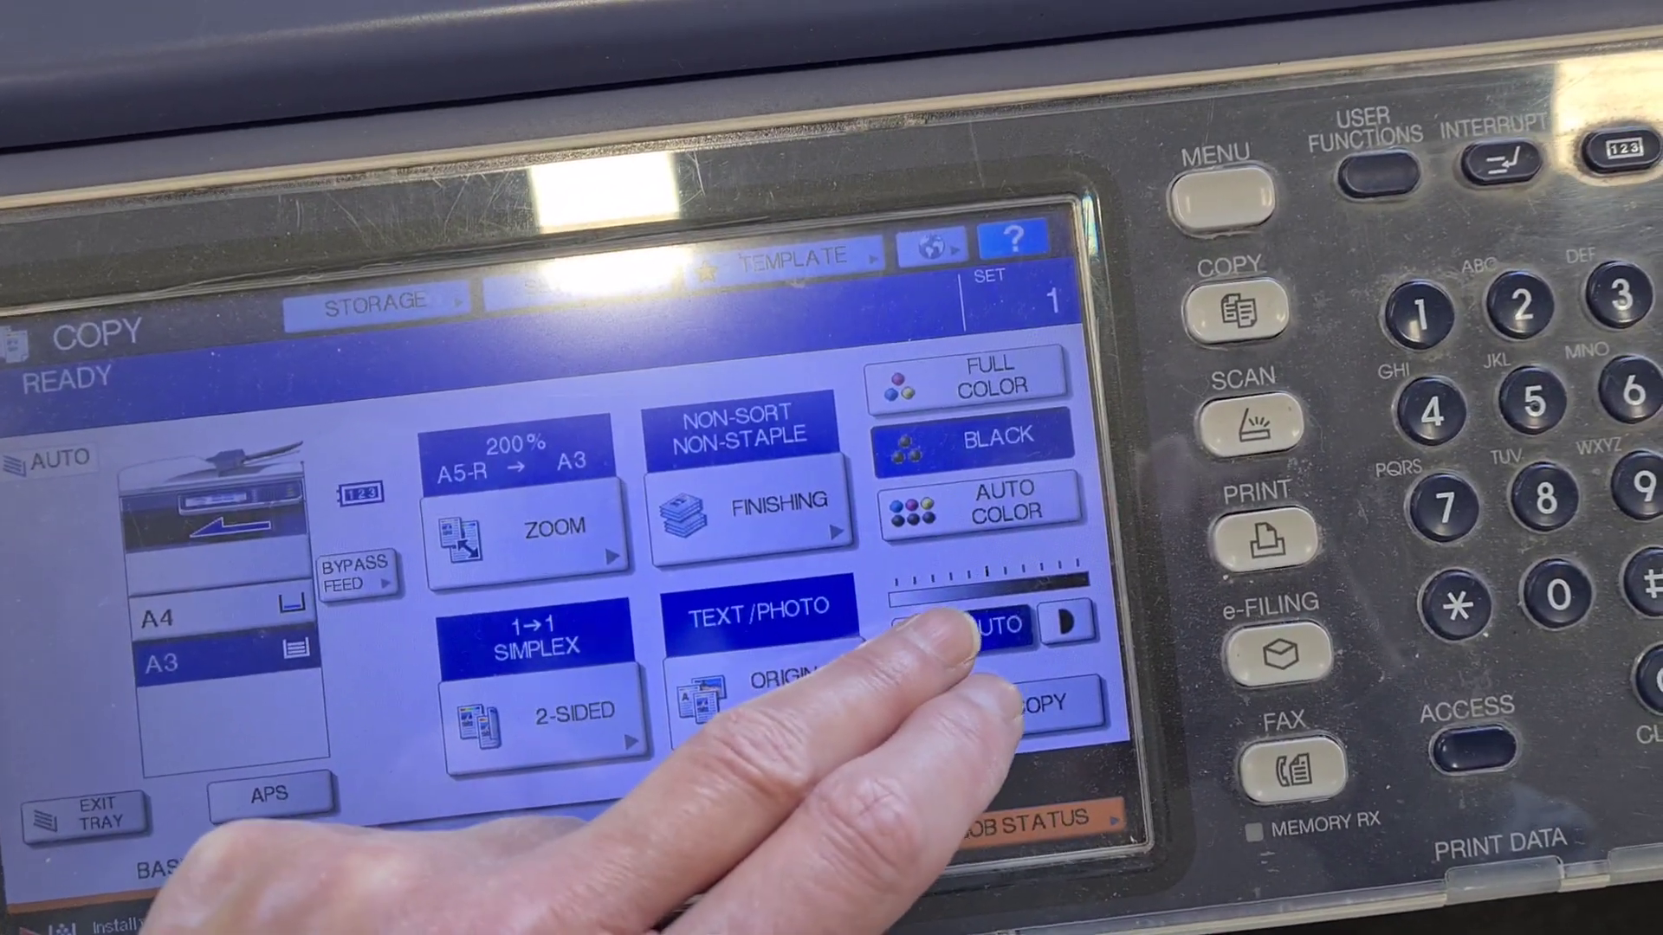
# Step: Set copy density to manual and lighten it two steps to the light end
pyautogui.click(955, 622)
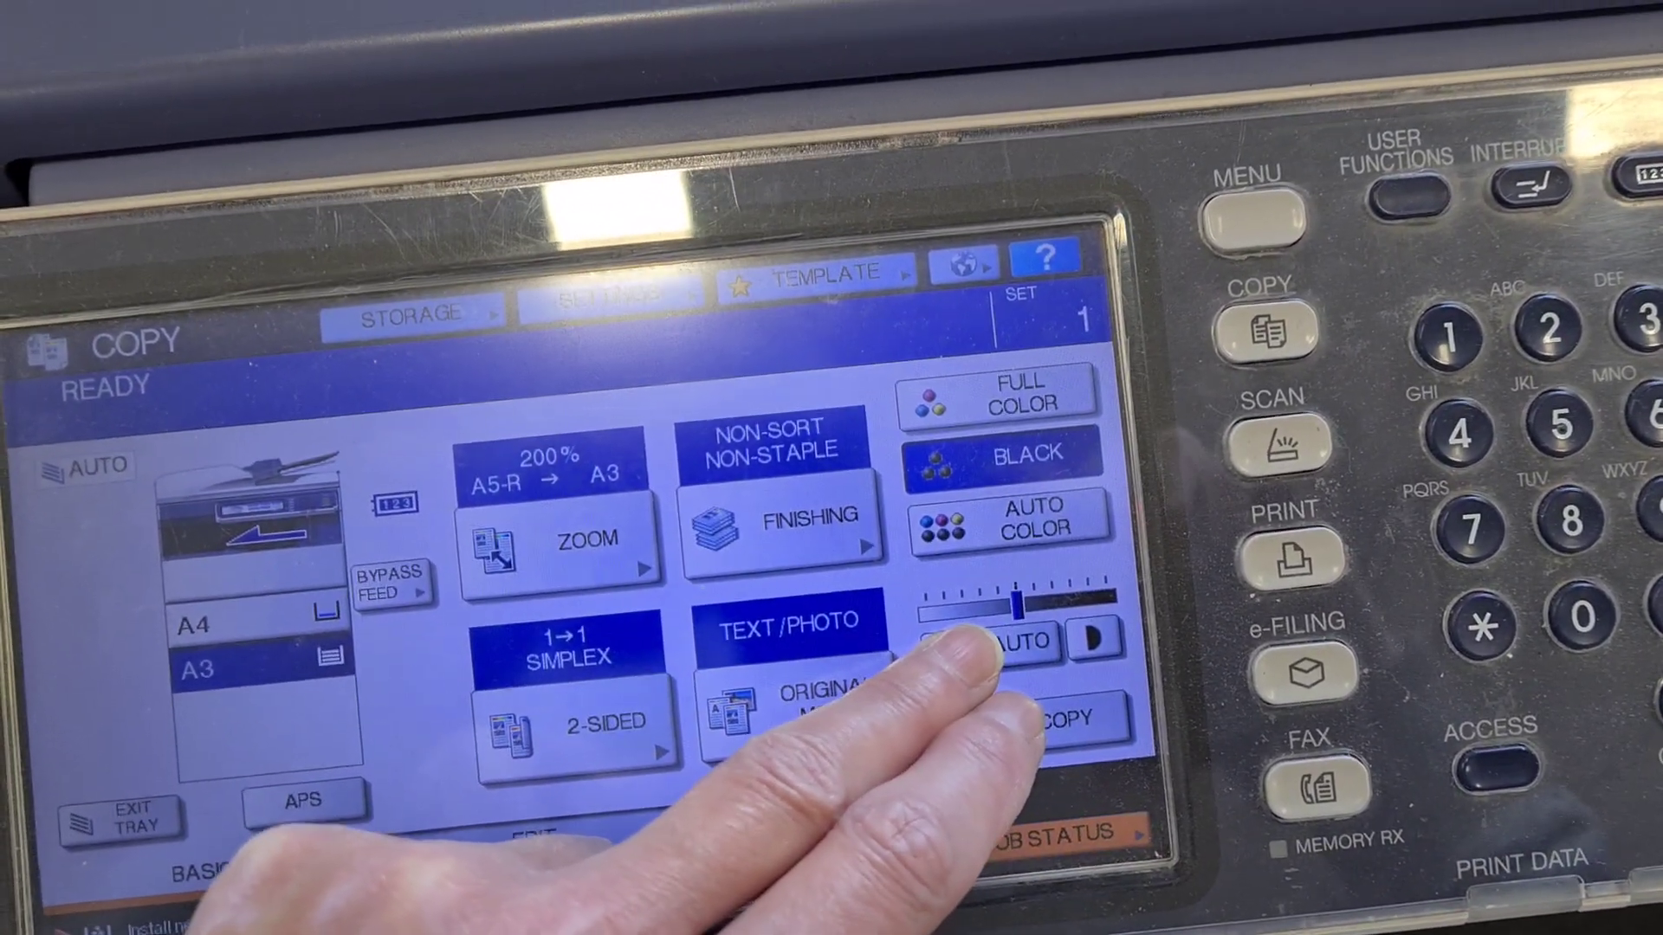
pyautogui.click(947, 647)
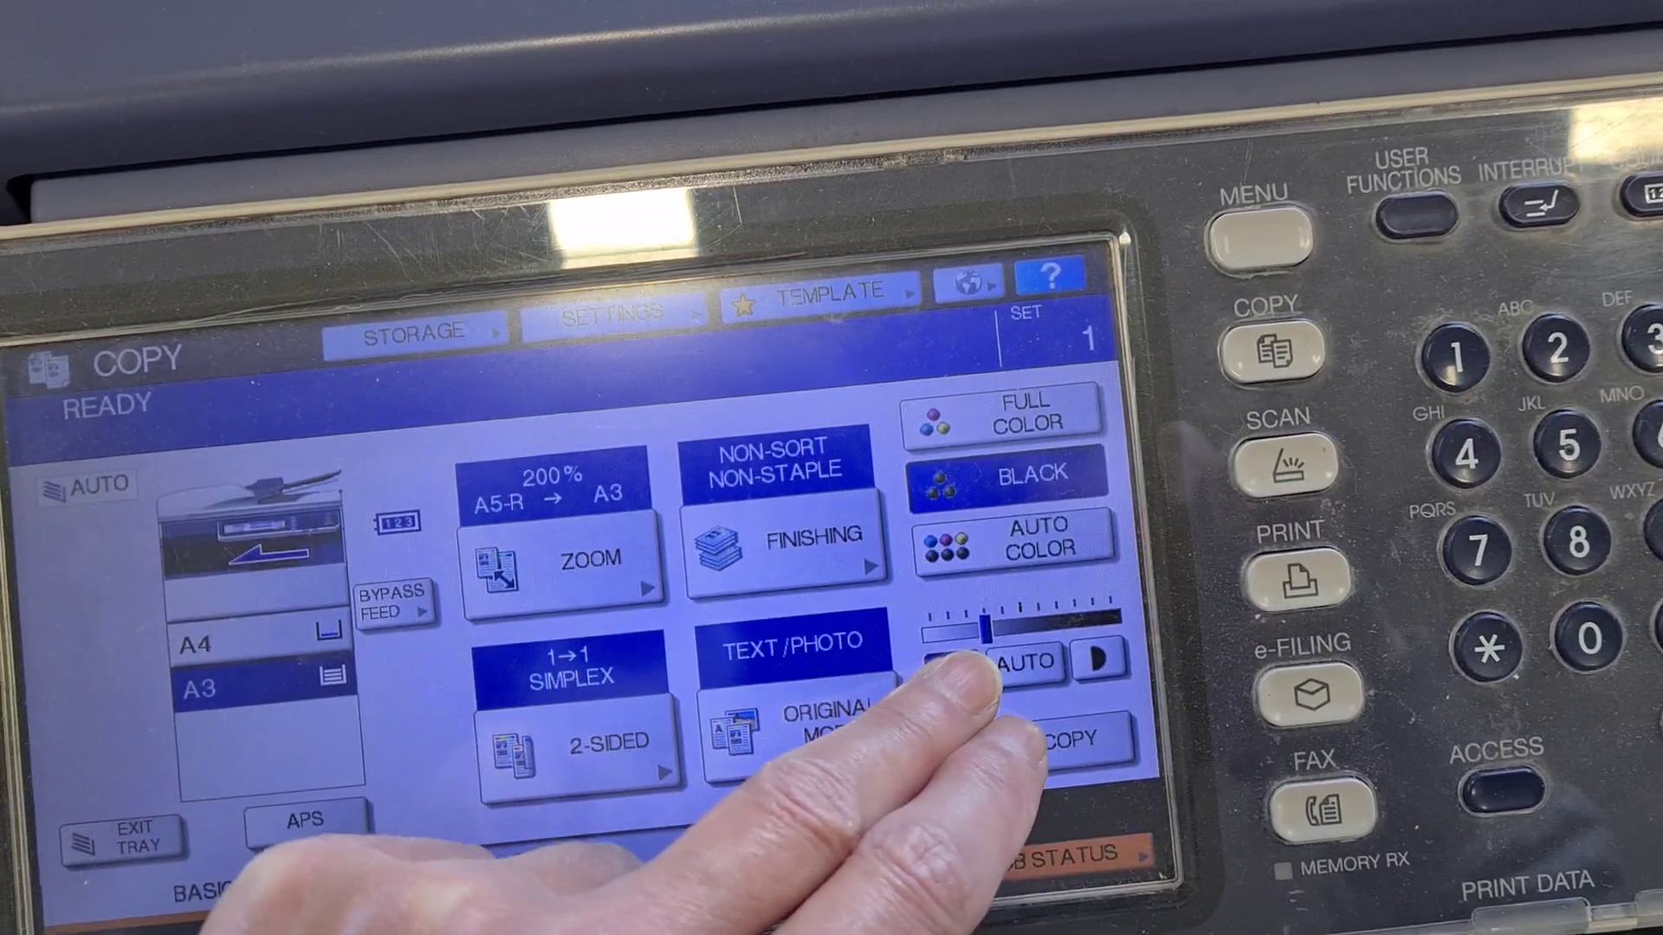
pyautogui.click(945, 648)
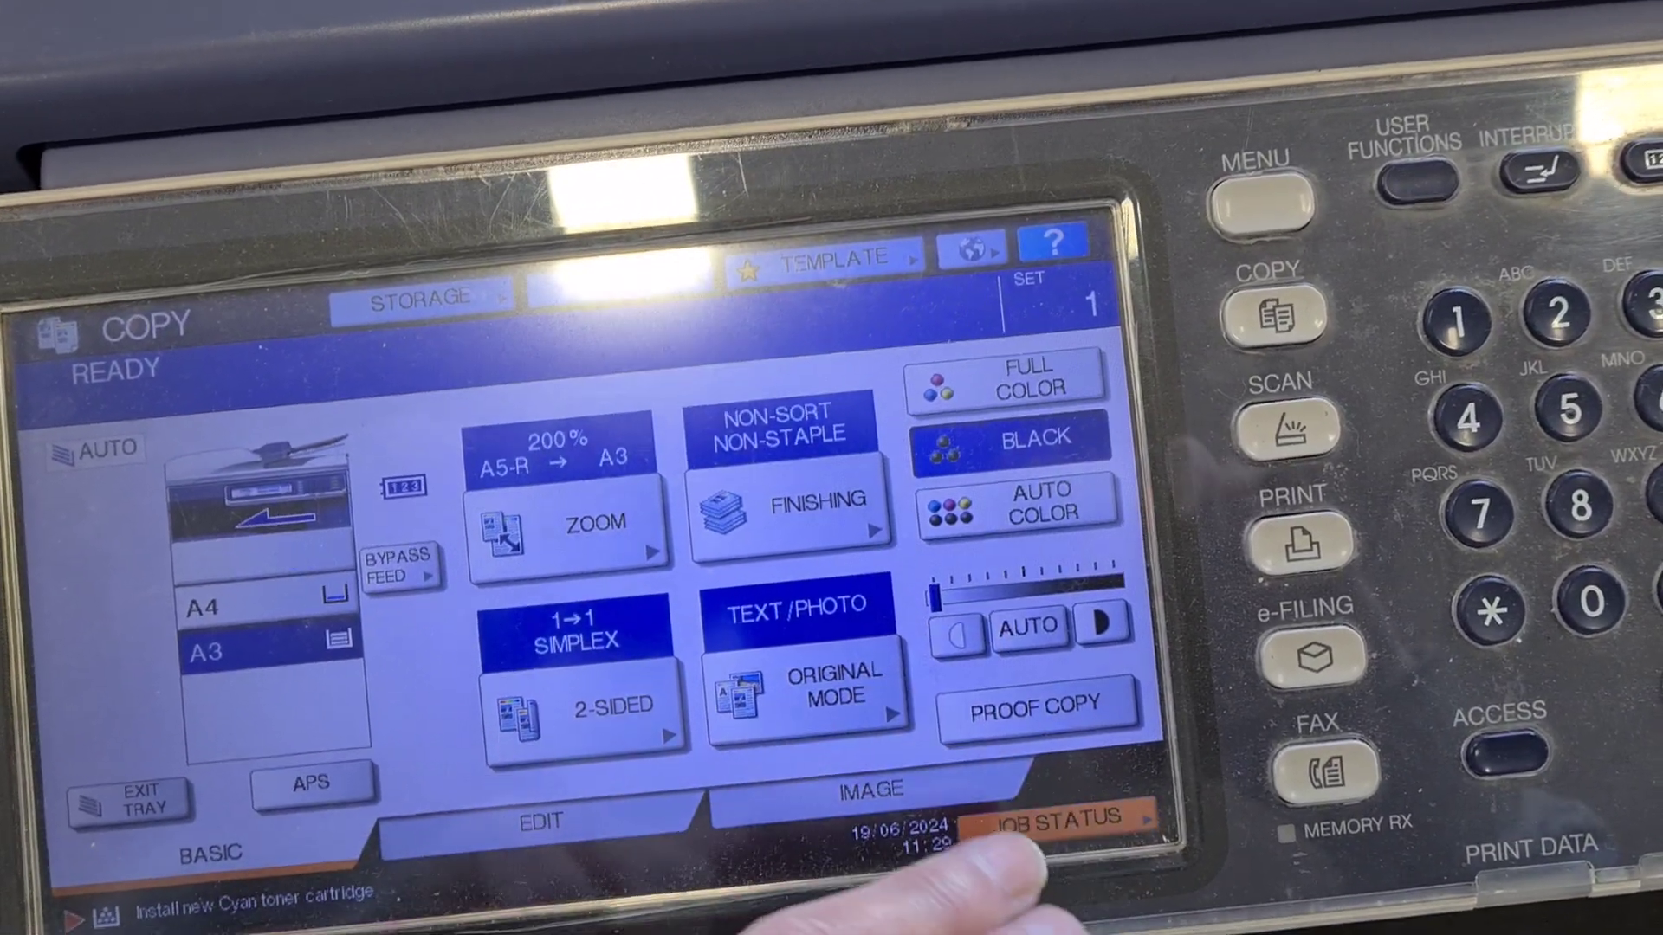
# Step: Raise Sharpness to its maximum level, then open Background Adjustment
pyautogui.click(851, 848)
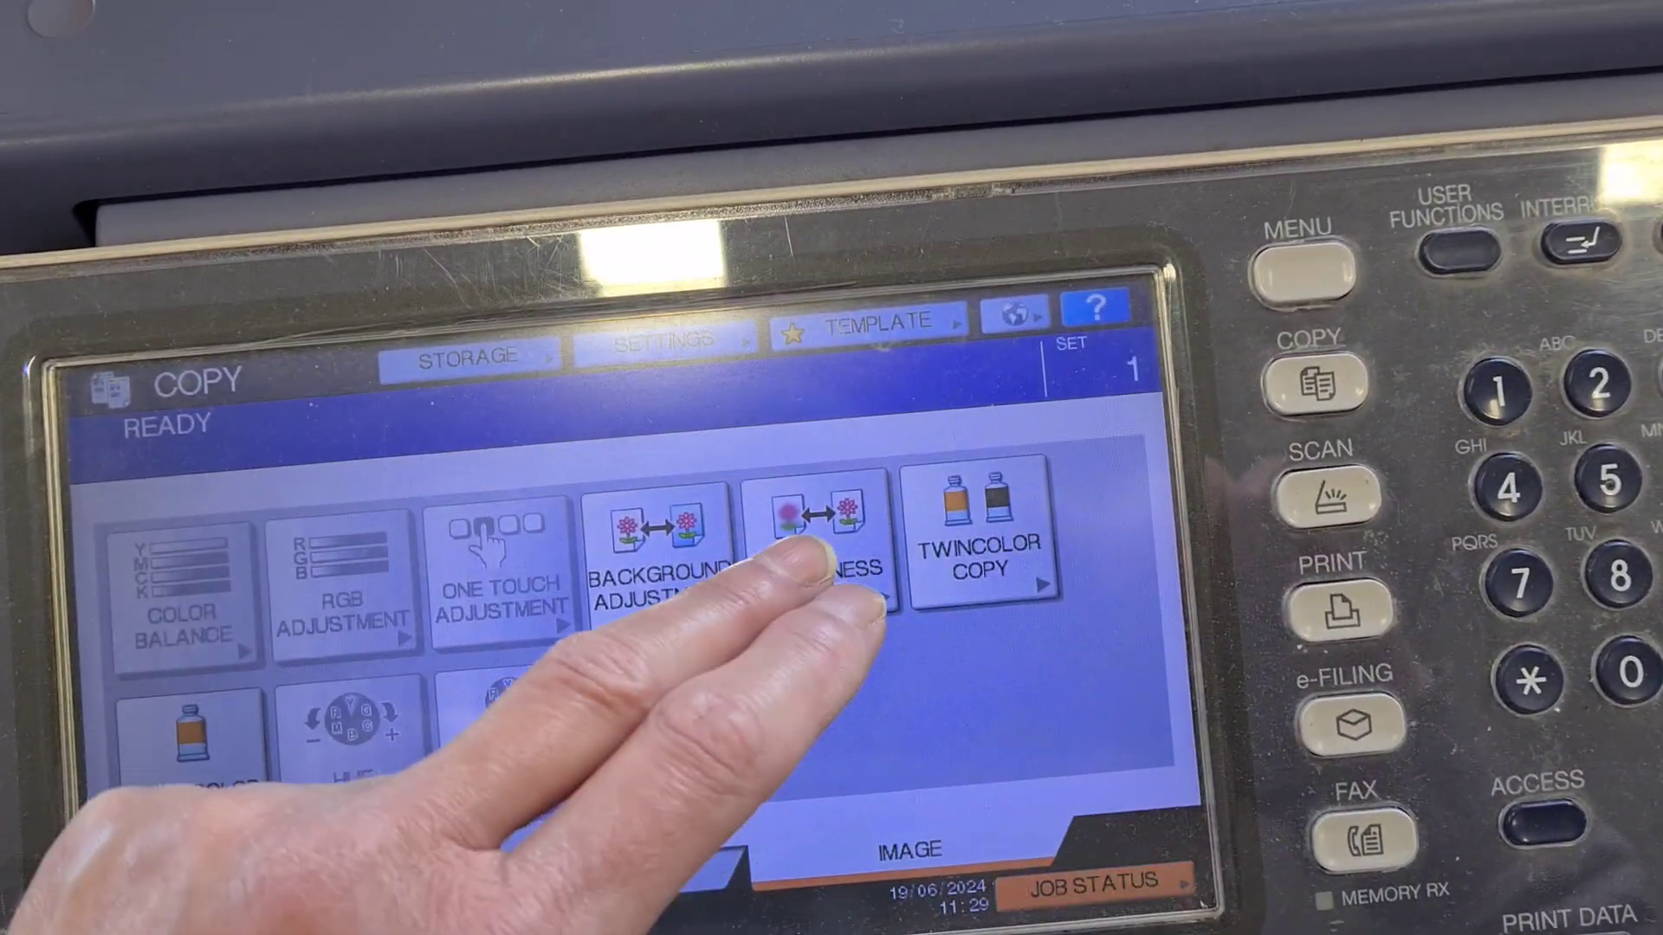
pyautogui.click(768, 487)
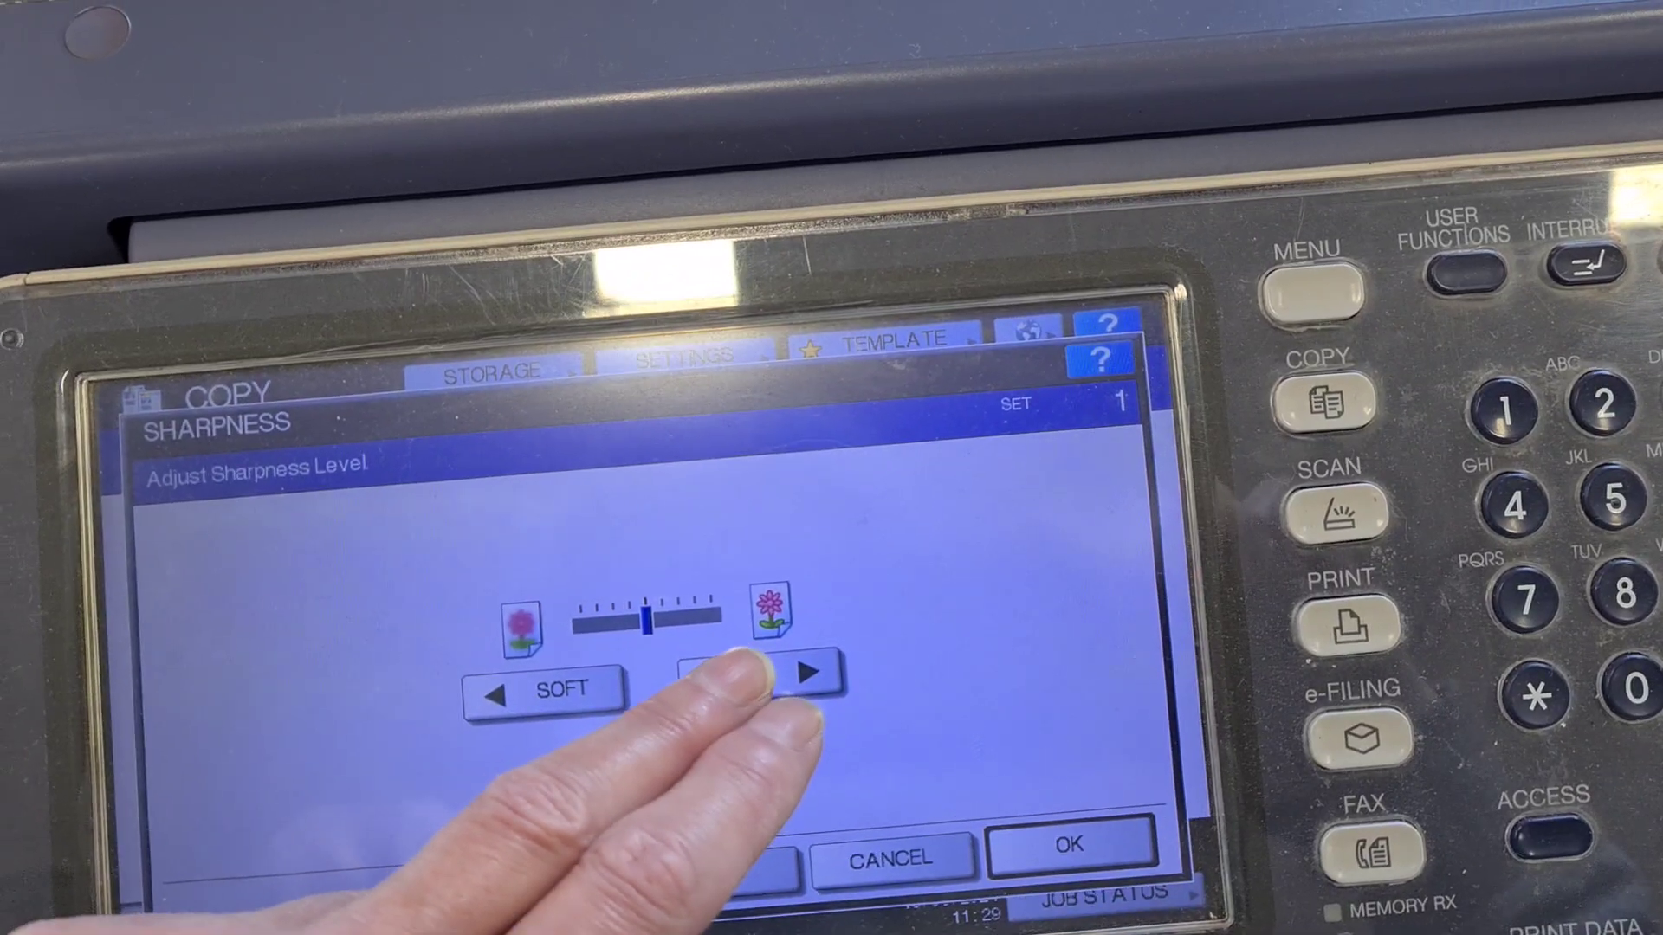
pyautogui.click(759, 671)
pyautogui.click(760, 672)
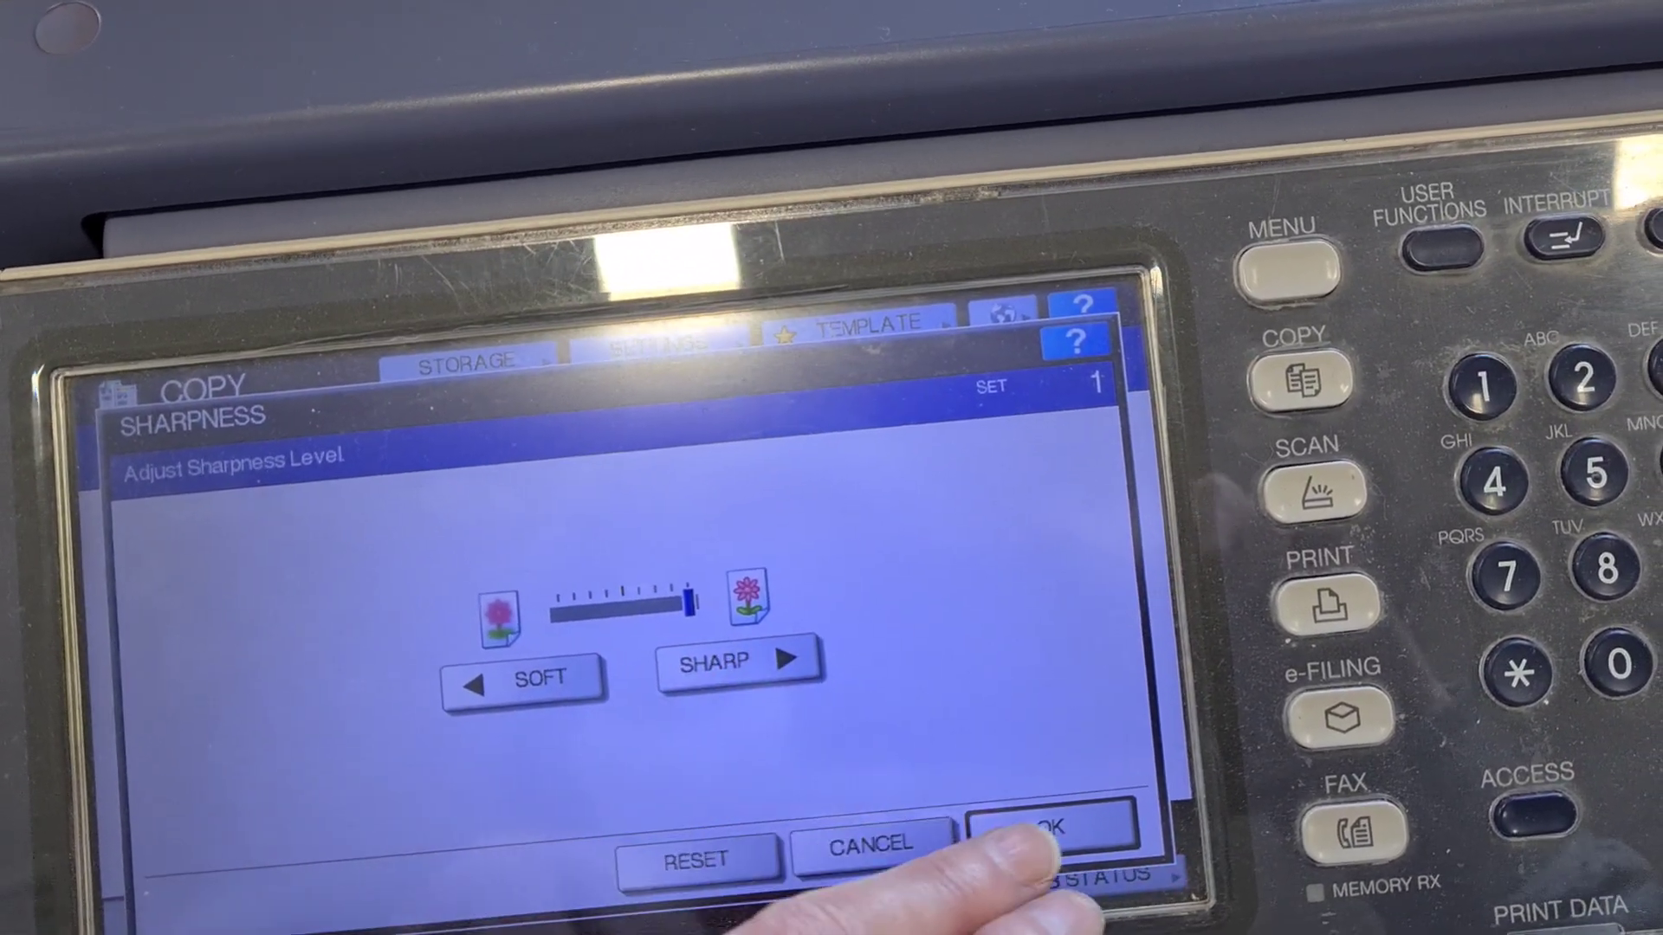
pyautogui.click(1046, 829)
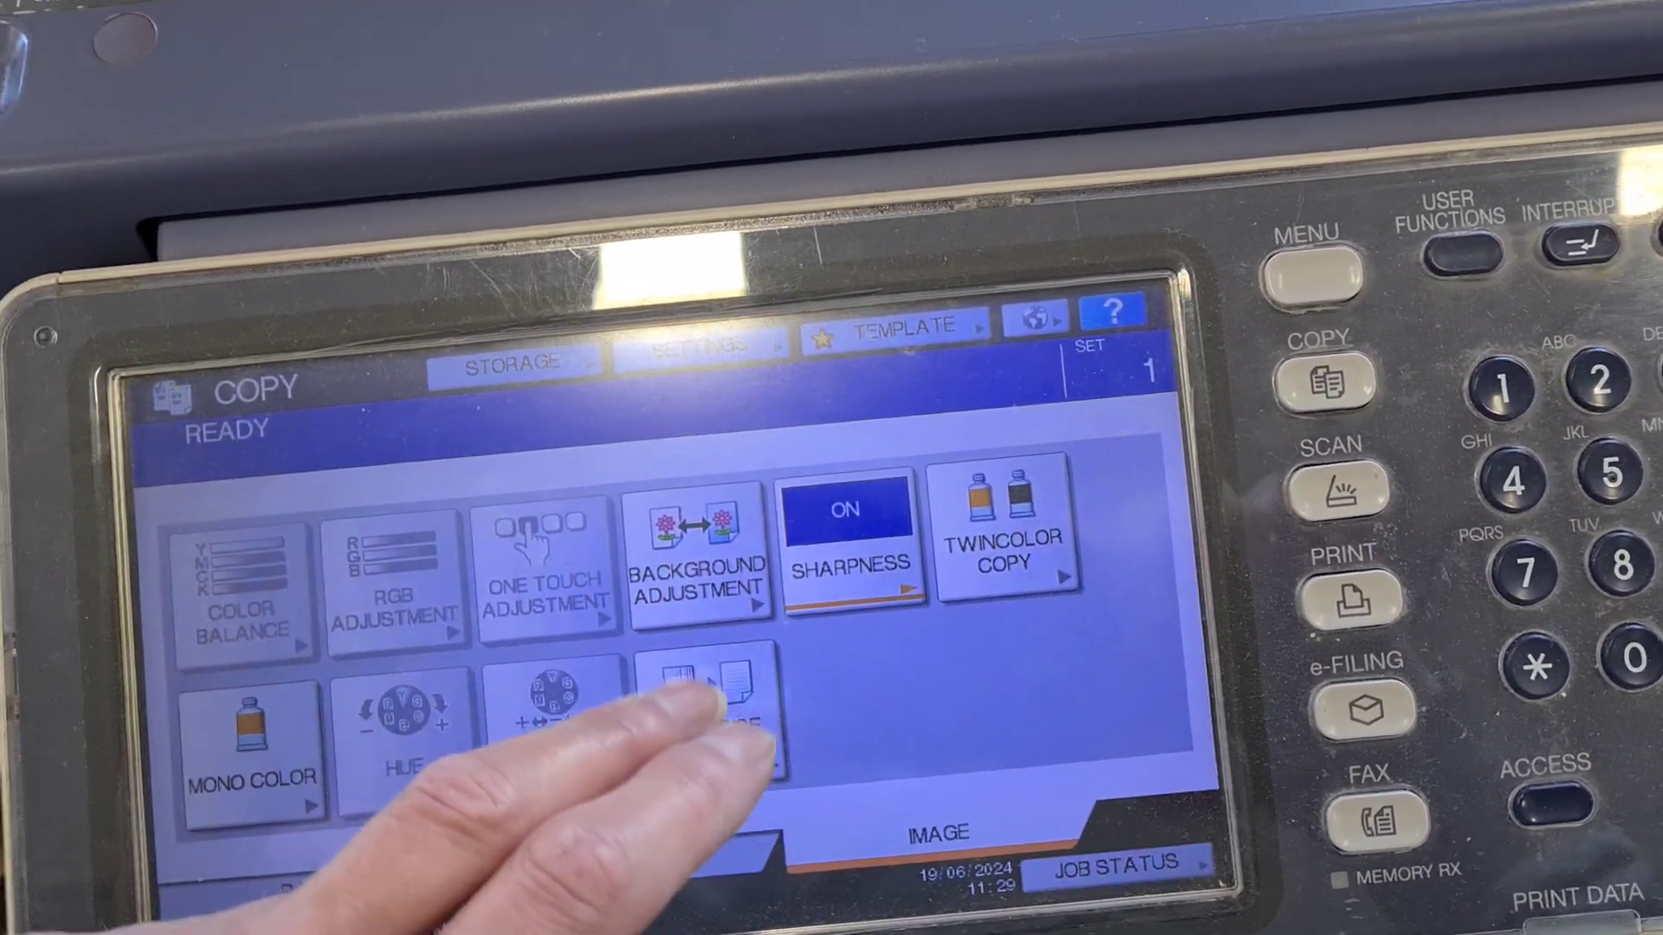
pyautogui.click(696, 553)
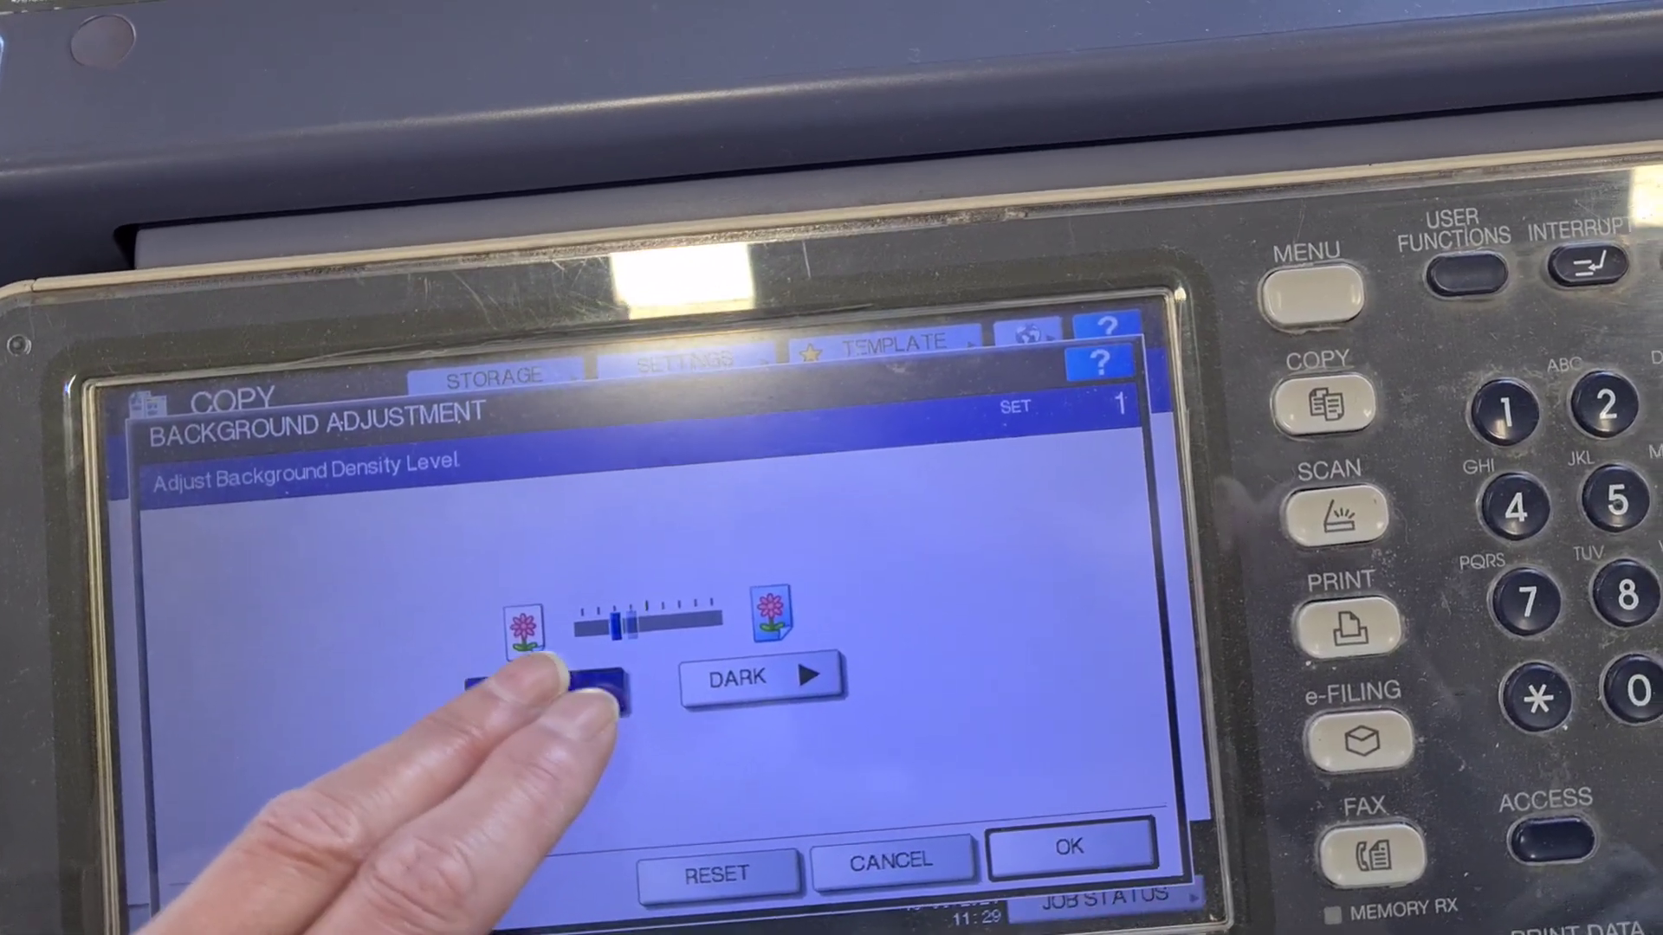
# Step: Confirm the lighter Background Adjustment setting so it shows as on
pyautogui.click(1065, 847)
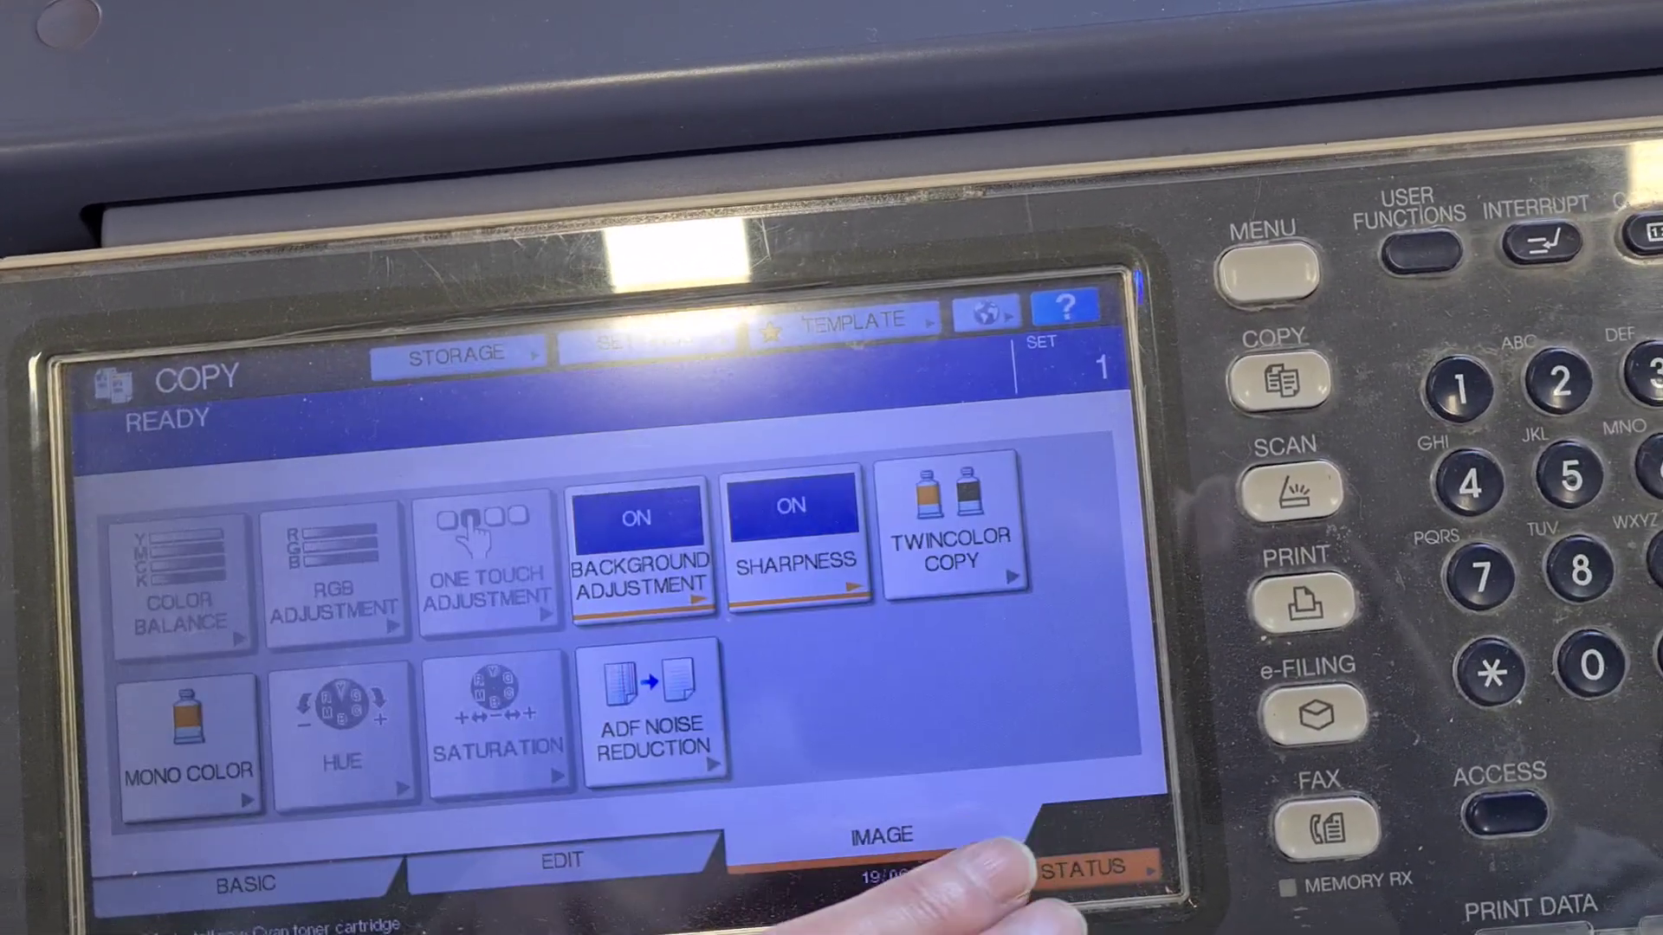